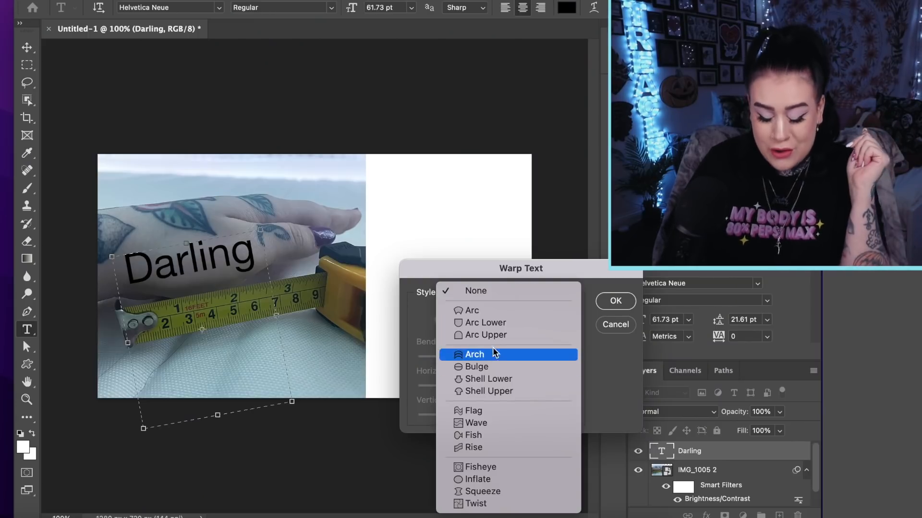
# Try the Arc Lower warp style on the Darling text and return the warp style to None.
pyautogui.click(505, 323)
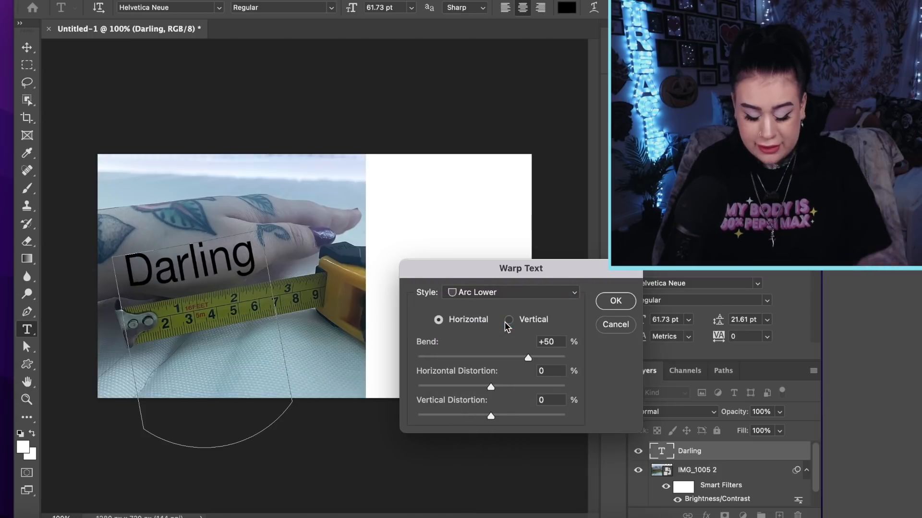
pyautogui.click(496, 292)
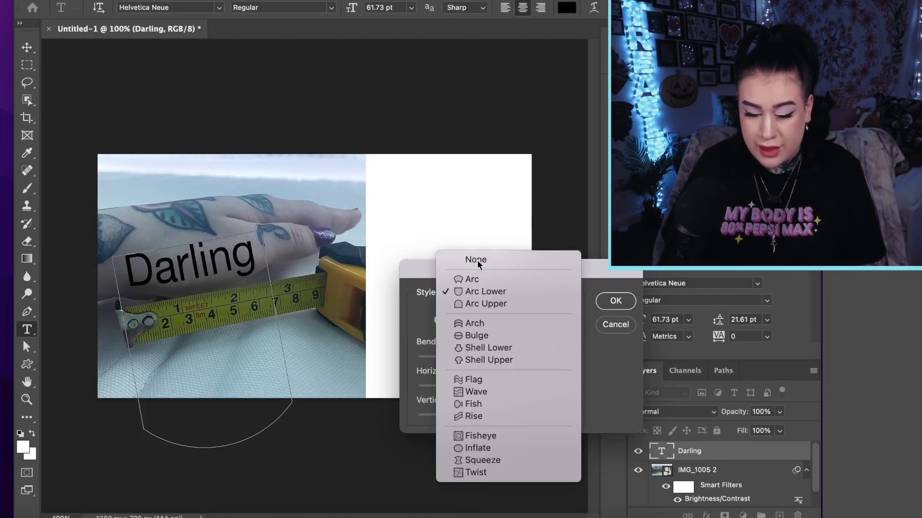
pyautogui.click(484, 259)
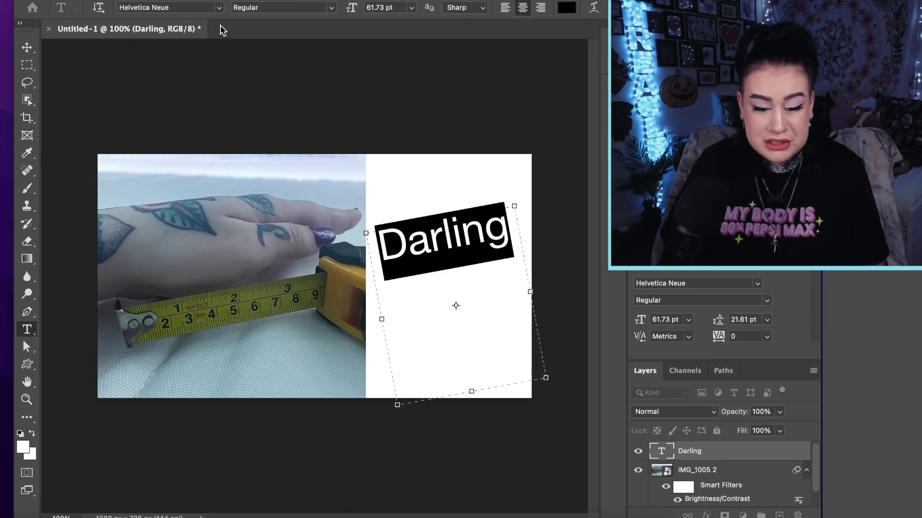
# Set the Darling text in the AnglicanText font and rotate its tilted text box level in the white area.
pyautogui.click(220, 8)
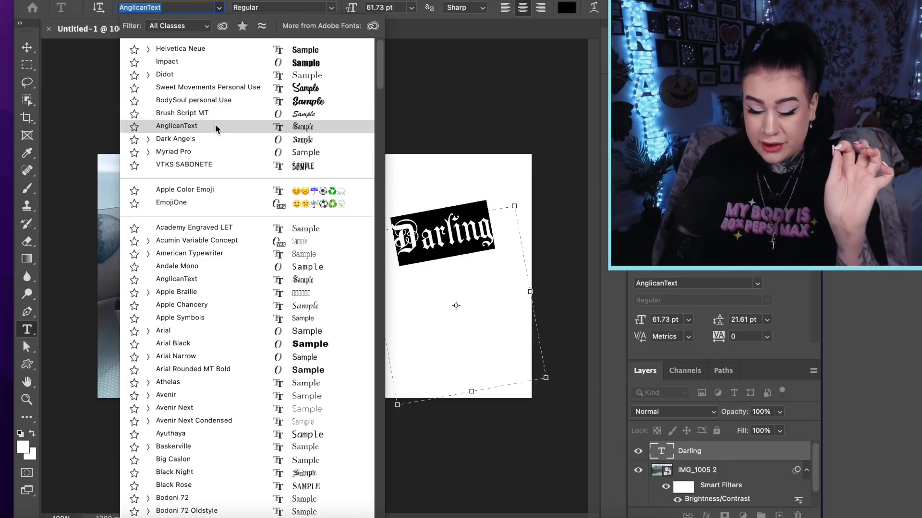
pyautogui.click(215, 126)
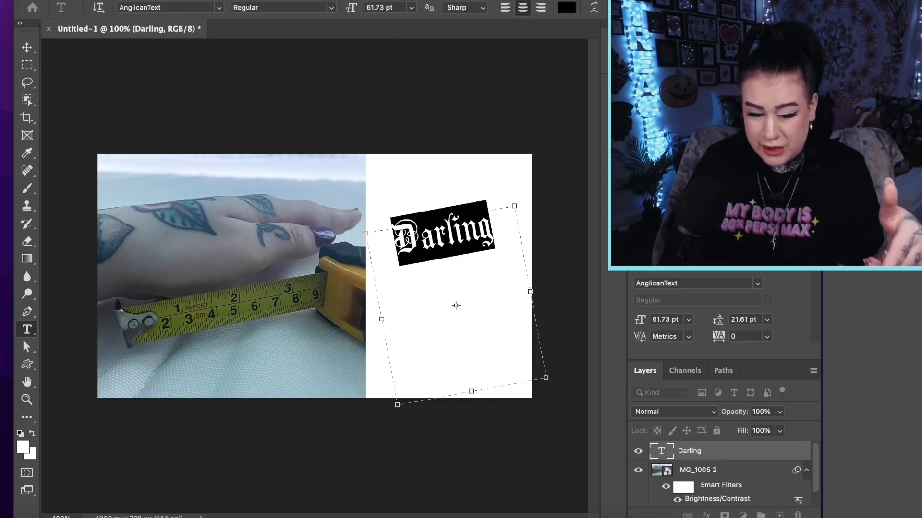
pyautogui.click(5, 1)
pyautogui.click(346, 146)
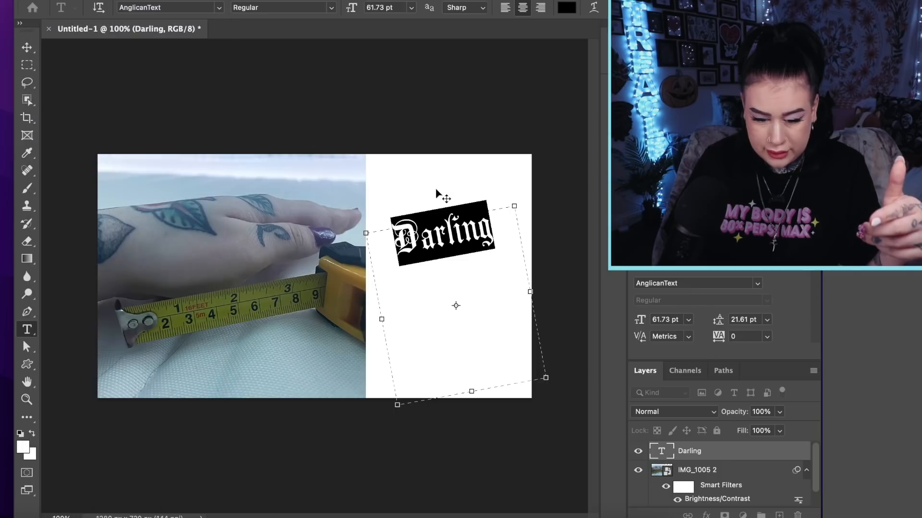
pyautogui.moveTo(438, 206); pyautogui.dragTo(456, 205)
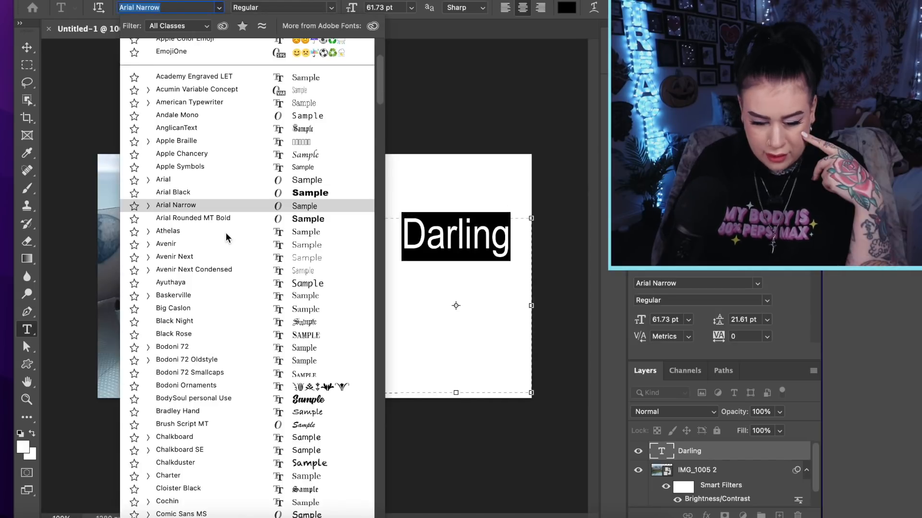
# Browse the available fonts and set the Darling text in Sweet Movements Personal Use.
pyautogui.scroll(-5, 225, 232)
pyautogui.click(225, 233)
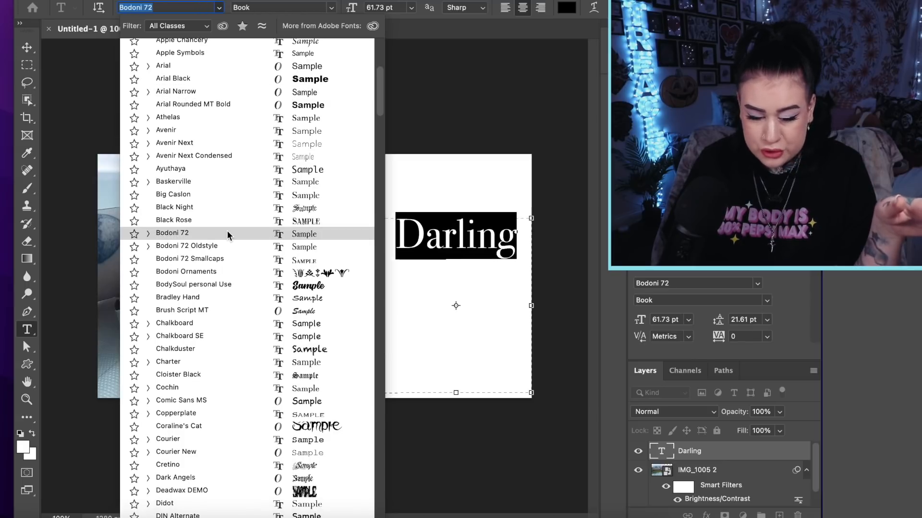
pyautogui.scroll(-3, 227, 230)
pyautogui.scroll(10, 227, 231)
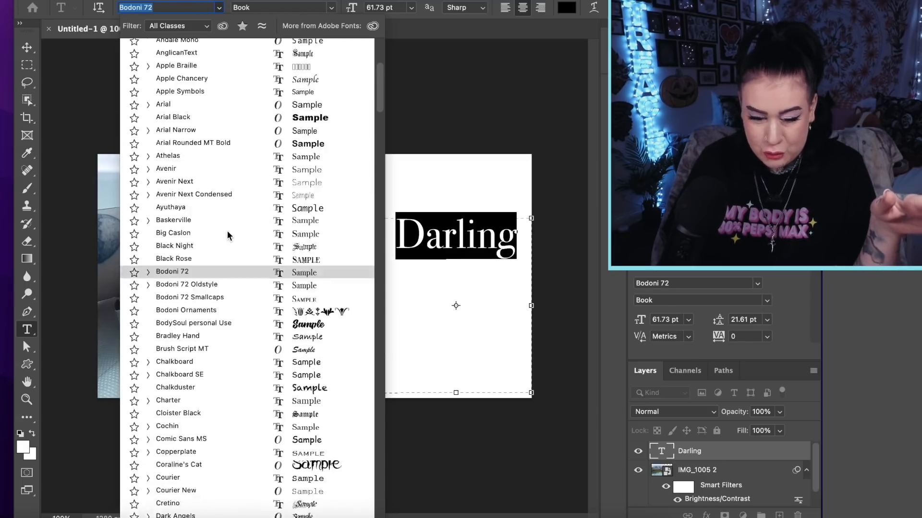
pyautogui.scroll(3, 226, 232)
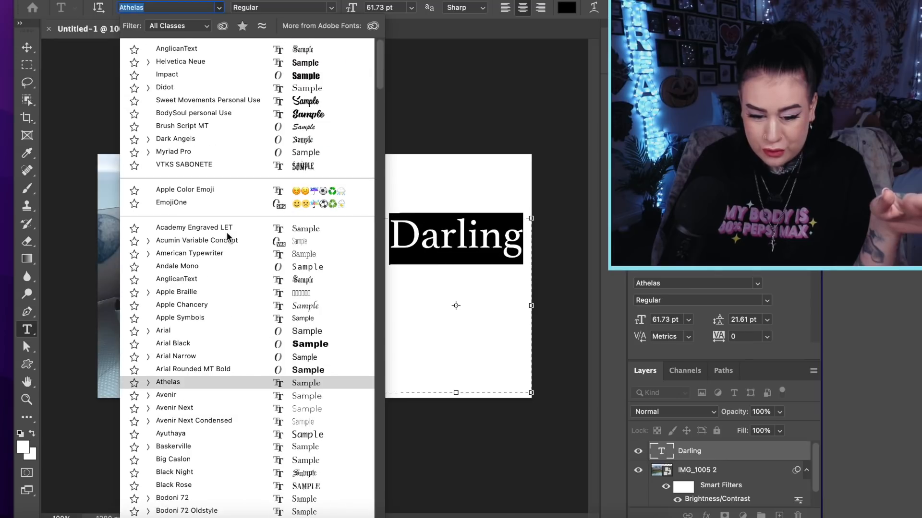
pyautogui.click(251, 102)
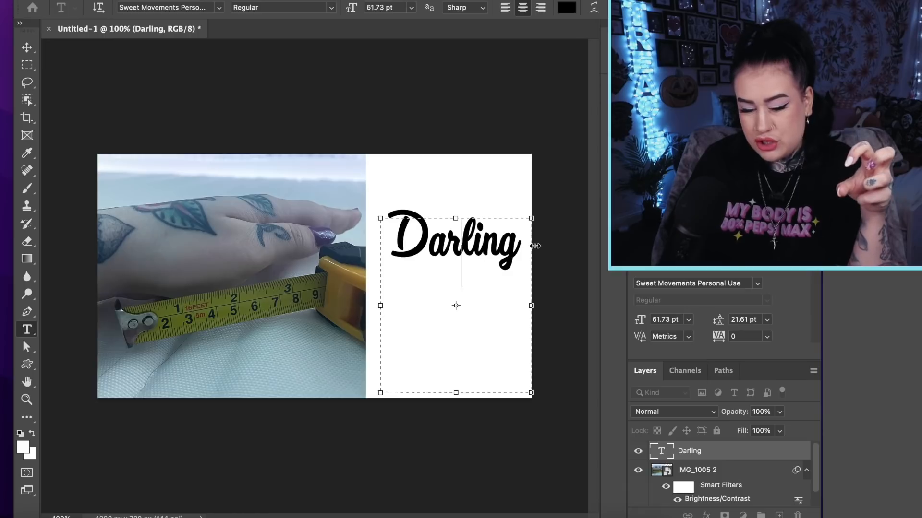
# Select the whole word Darling and preview it in the BodySoul personal Use font without applying it.
pyautogui.moveTo(524, 243); pyautogui.dragTo(378, 243)
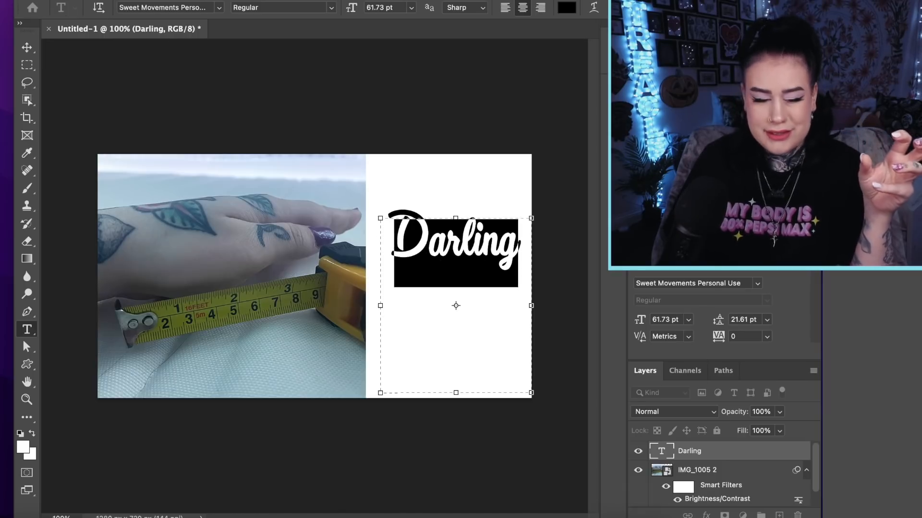
pyautogui.click(190, 11)
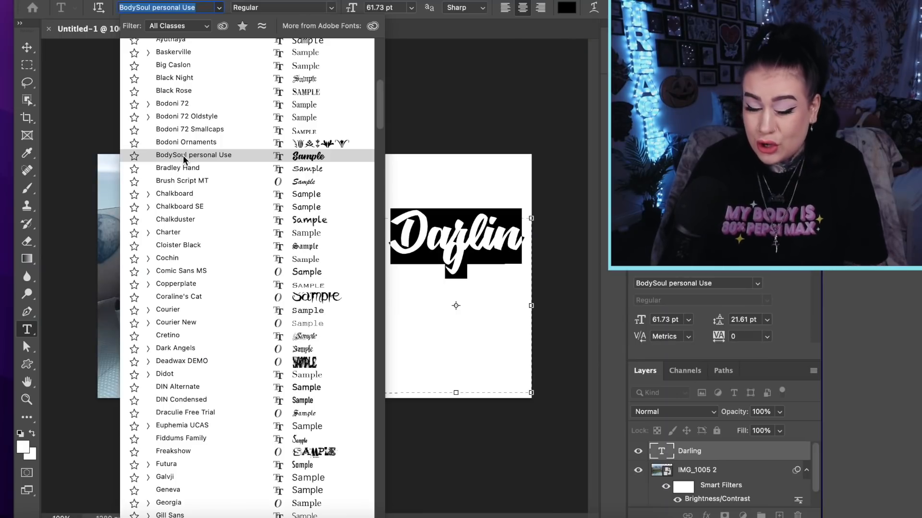
pyautogui.scroll(-1, 183, 155)
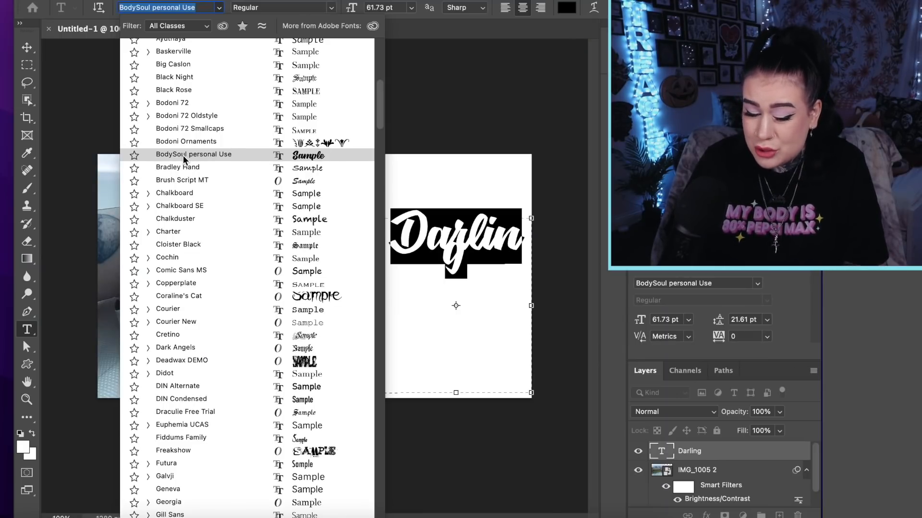
pyautogui.click(421, 177)
# Widen the Darling text box towards the hand photo and move the text back into the white area.
pyautogui.moveTo(372, 304); pyautogui.dragTo(241, 281)
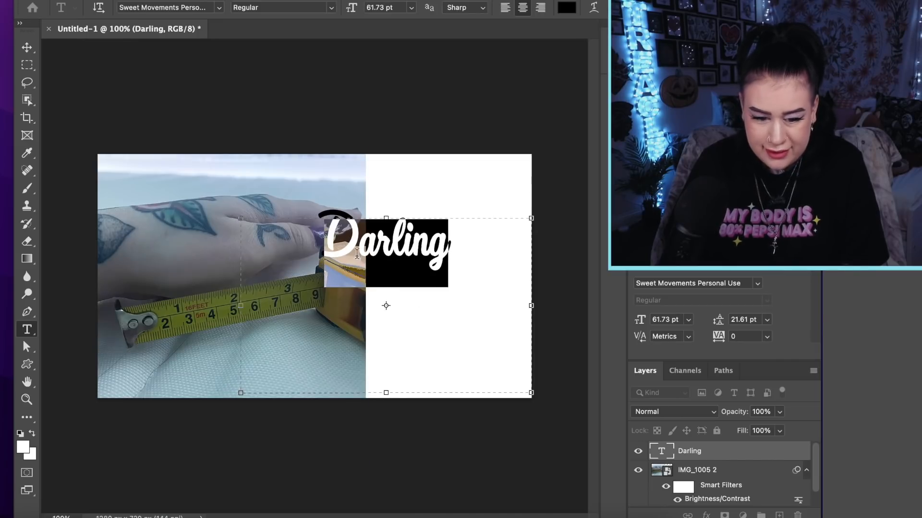
pyautogui.click(219, 6)
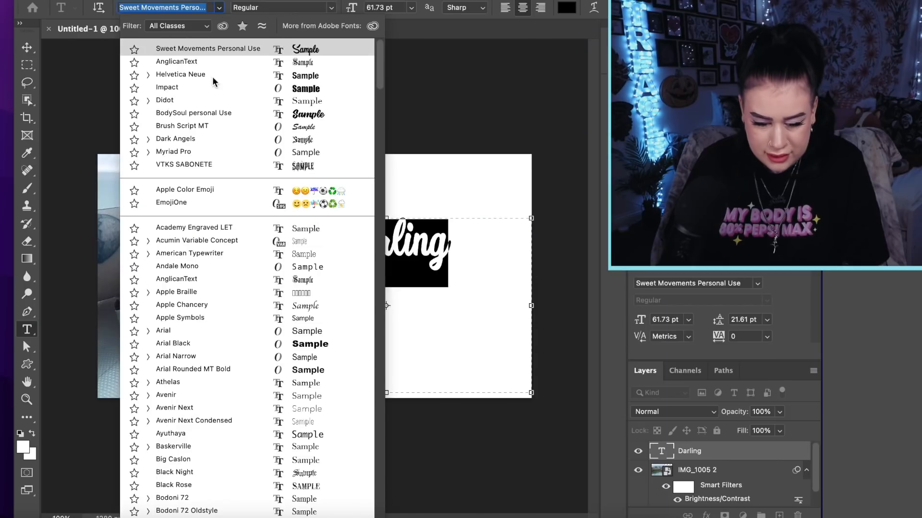
pyautogui.click(429, 144)
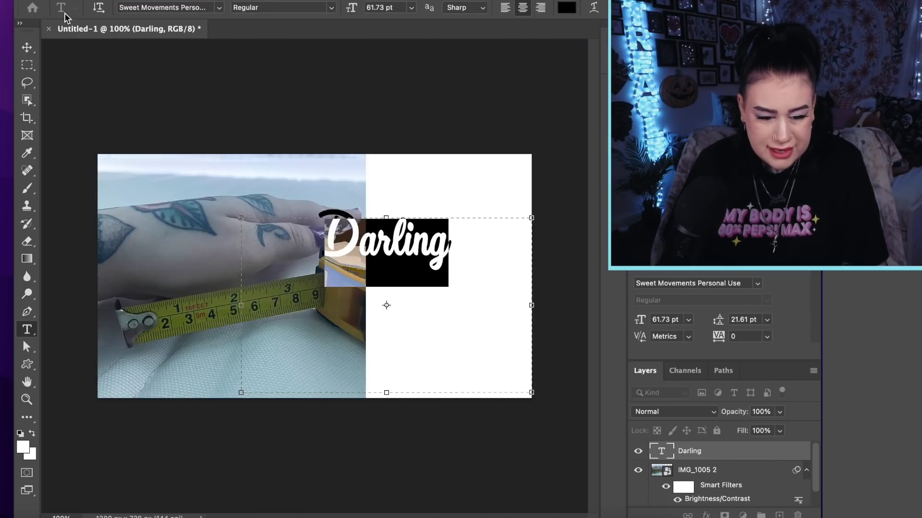
pyautogui.click(27, 47)
pyautogui.moveTo(386, 246); pyautogui.dragTo(451, 251)
pyautogui.click(27, 330)
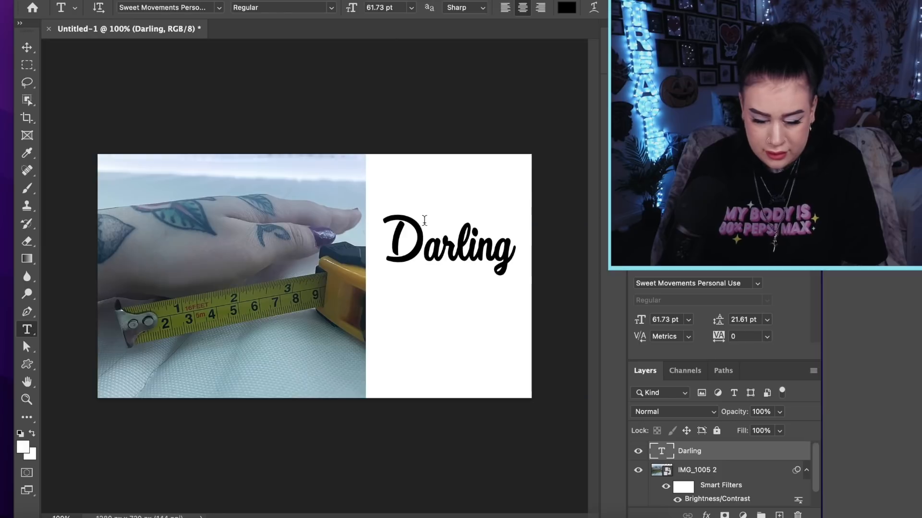
# Select the word Darling, preview several fonts and set it in Inked Skin Personal Use.
pyautogui.doubleClick(393, 234)
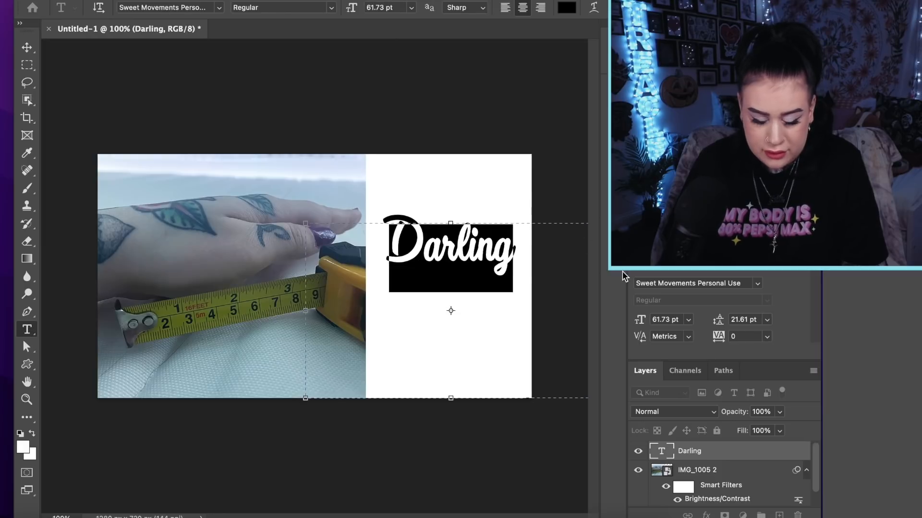
pyautogui.click(220, 8)
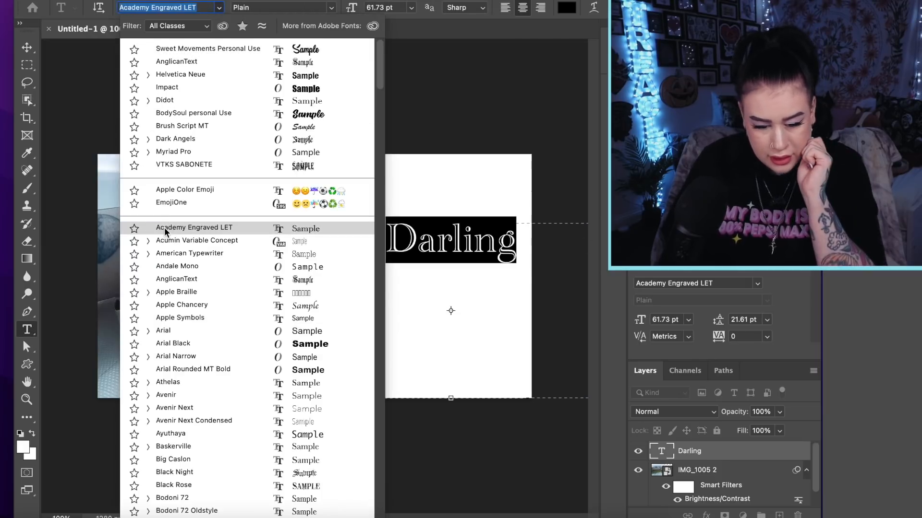
pyautogui.scroll(-5, 164, 229)
pyautogui.scroll(-17, 166, 230)
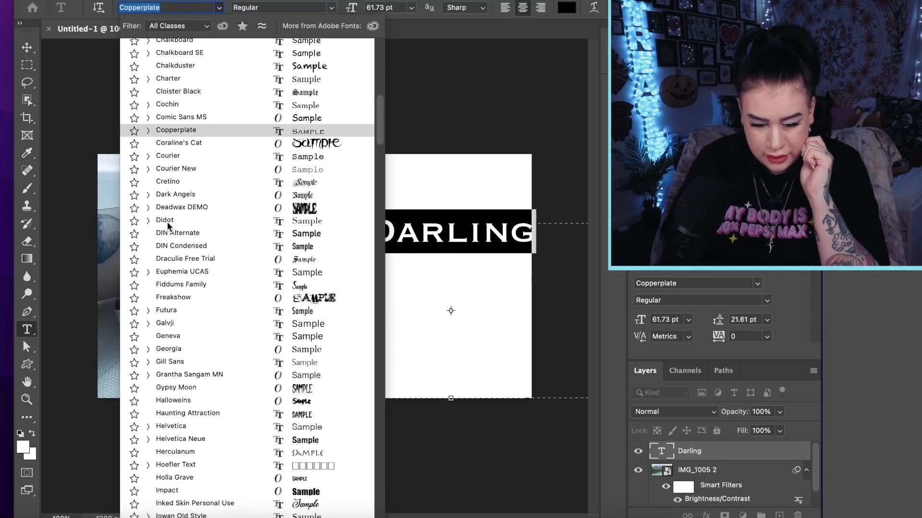
pyautogui.scroll(-4, 169, 226)
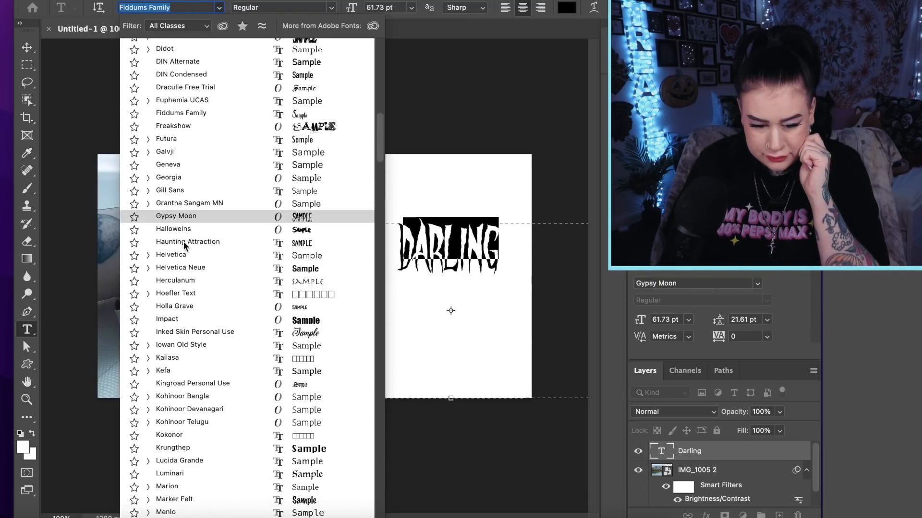
pyautogui.scroll(-4, 173, 230)
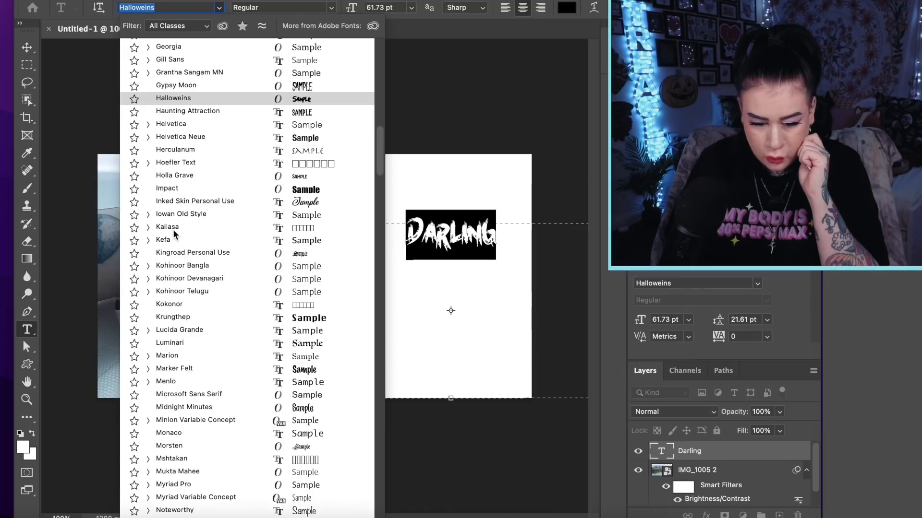
pyautogui.click(205, 199)
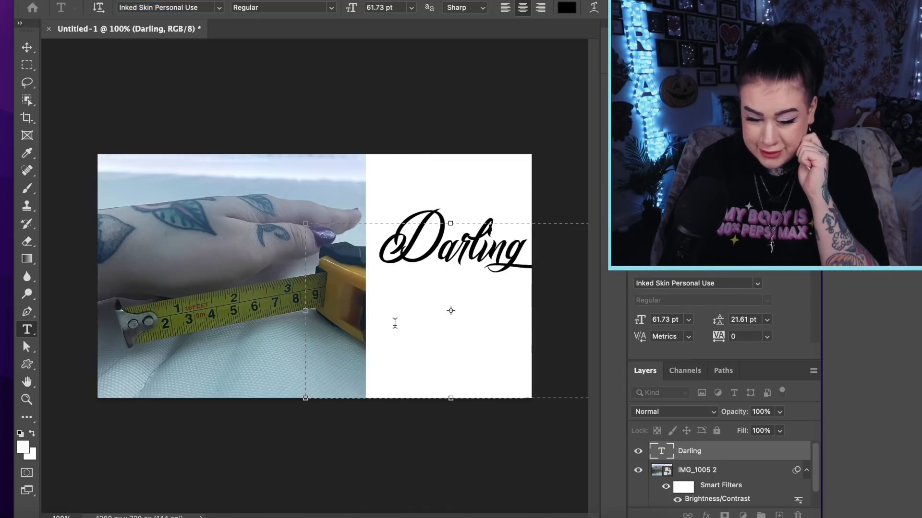
# Select the whole word Darling and set its font to Snell Roundhand.
pyautogui.moveTo(401, 238); pyautogui.dragTo(563, 254)
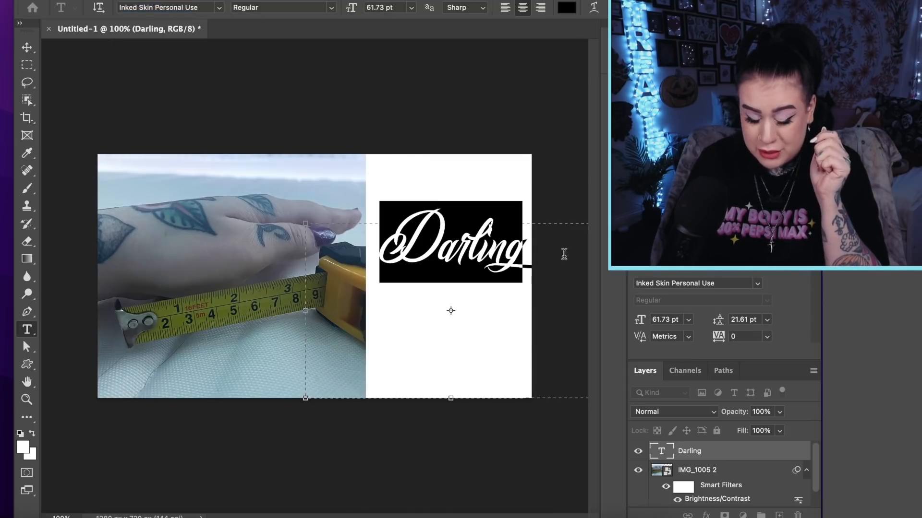
pyautogui.click(218, 7)
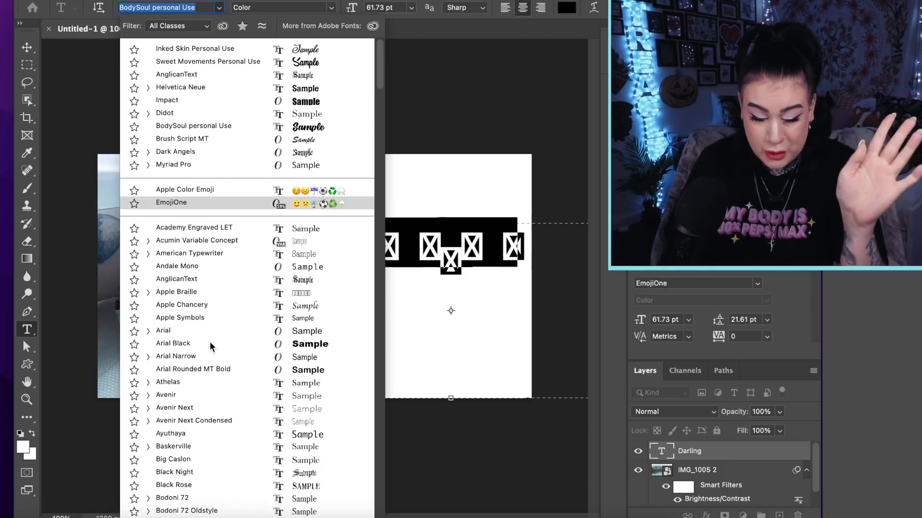
pyautogui.scroll(-10, 211, 341)
pyautogui.scroll(-20, 214, 339)
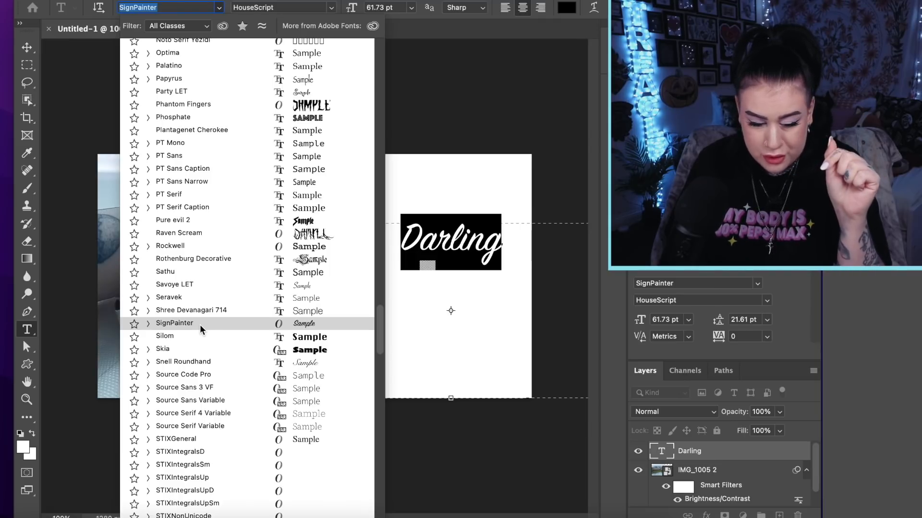
pyautogui.scroll(-3, 200, 324)
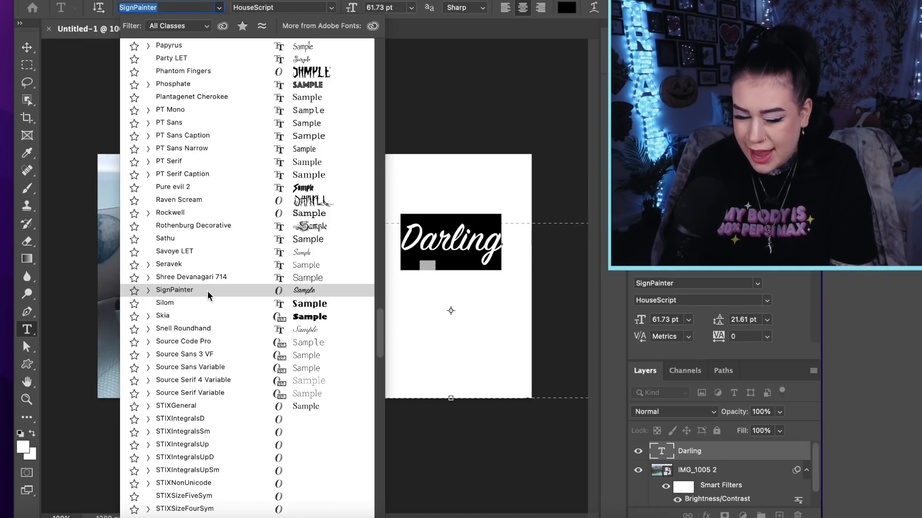
pyautogui.click(203, 330)
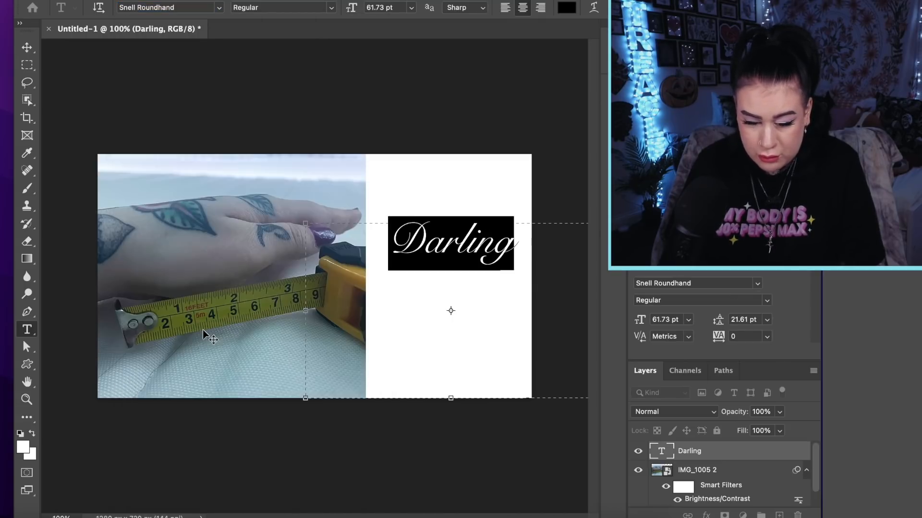
# Reselect the word Darling and set its Snell Roundhand font style to Bold.
pyautogui.click(441, 283)
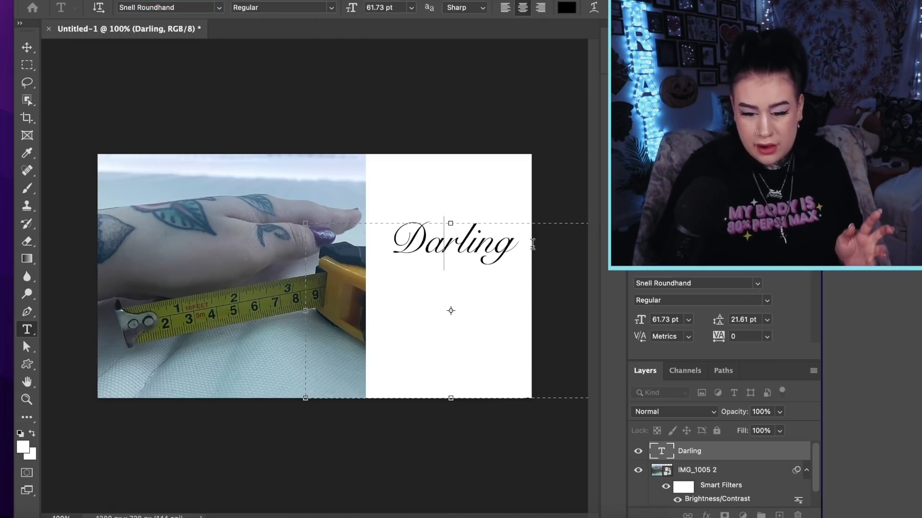
pyautogui.moveTo(523, 249); pyautogui.dragTo(391, 247)
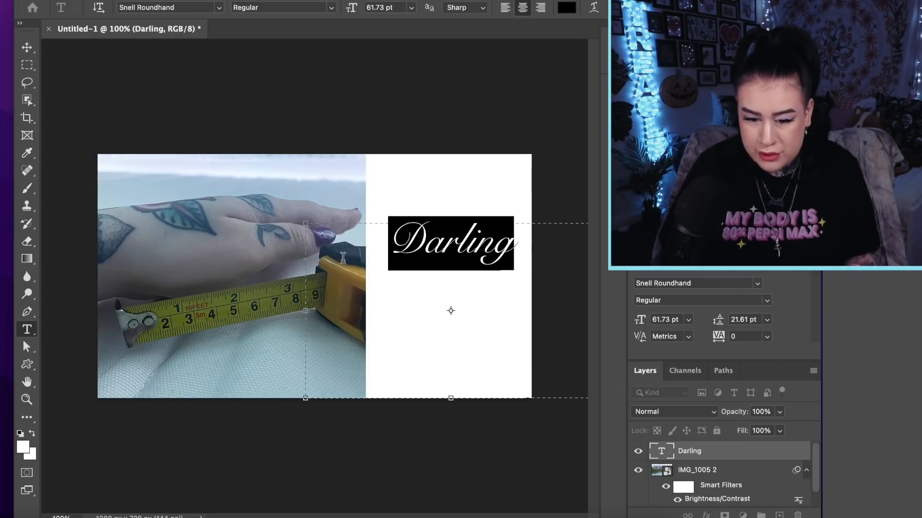
pyautogui.click(482, 11)
pyautogui.click(322, 73)
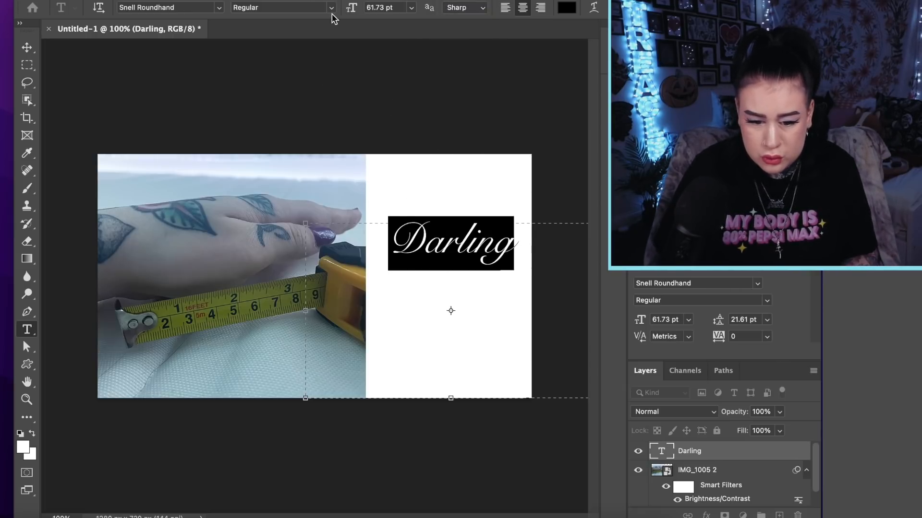
pyautogui.click(331, 7)
pyautogui.click(284, 10)
# Warp the Darling text with the Arc Lower style at +50% bend and move it onto the hand photo.
pyautogui.click(478, 247)
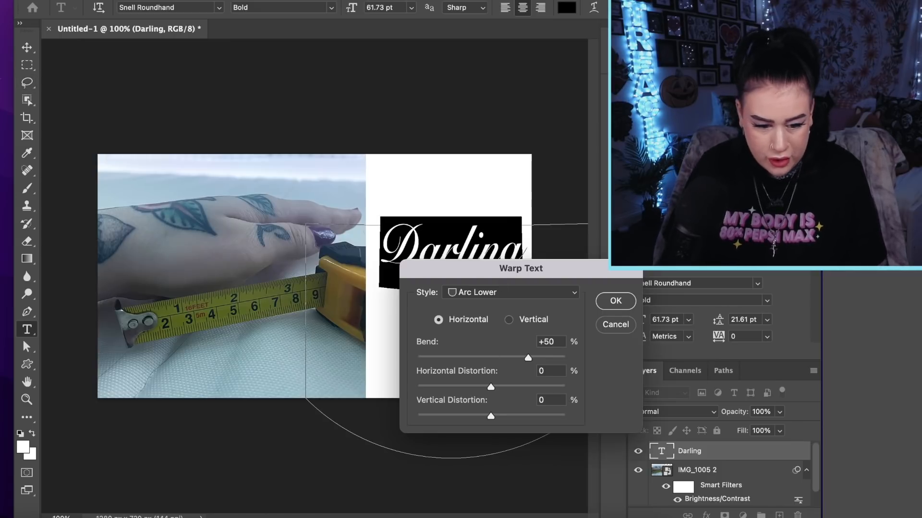
pyautogui.moveTo(424, 243); pyautogui.dragTo(183, 255)
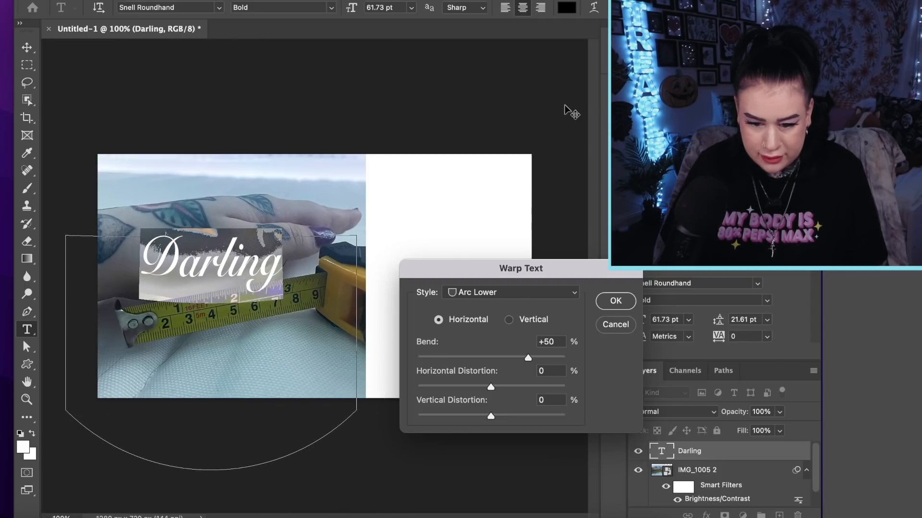
pyautogui.moveTo(325, 246); pyautogui.dragTo(326, 246)
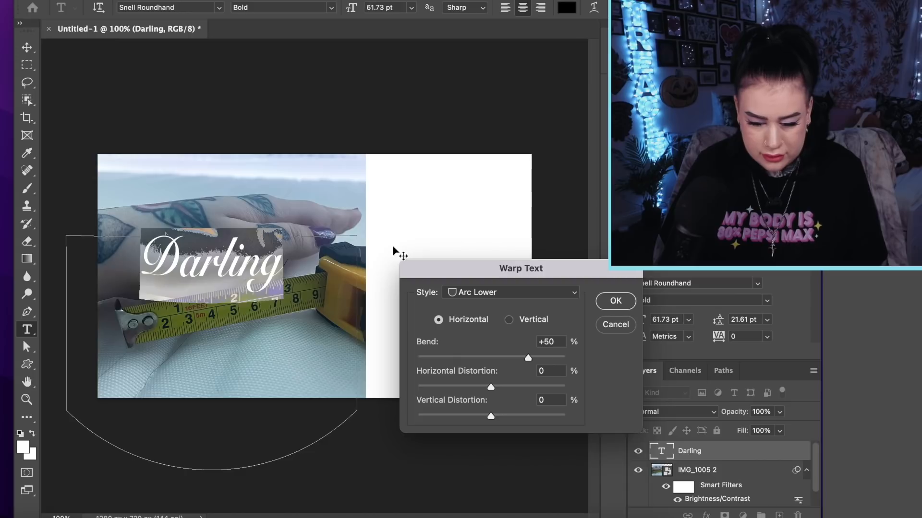
pyautogui.click(615, 301)
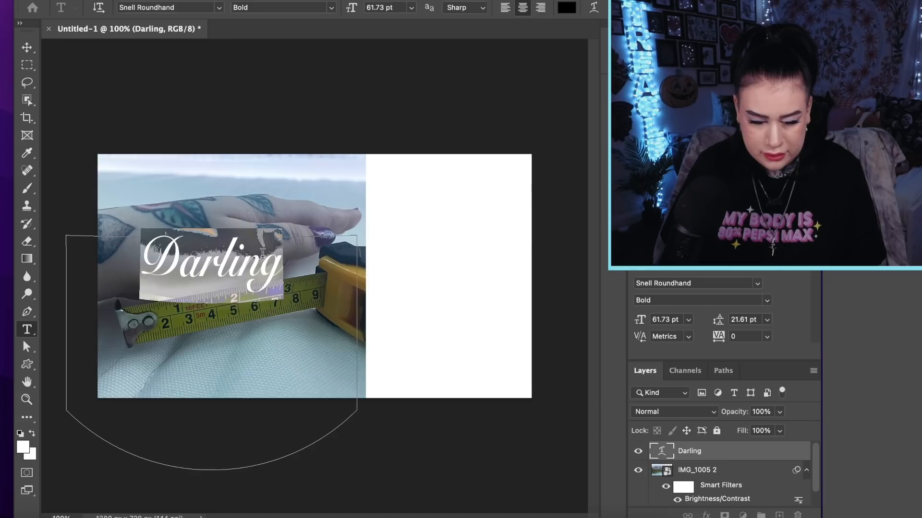
# Rotate the warped Darling text about -10°, scale it to about 96% and position it along the side of the hand.
pyautogui.click(258, 270)
pyautogui.click(27, 47)
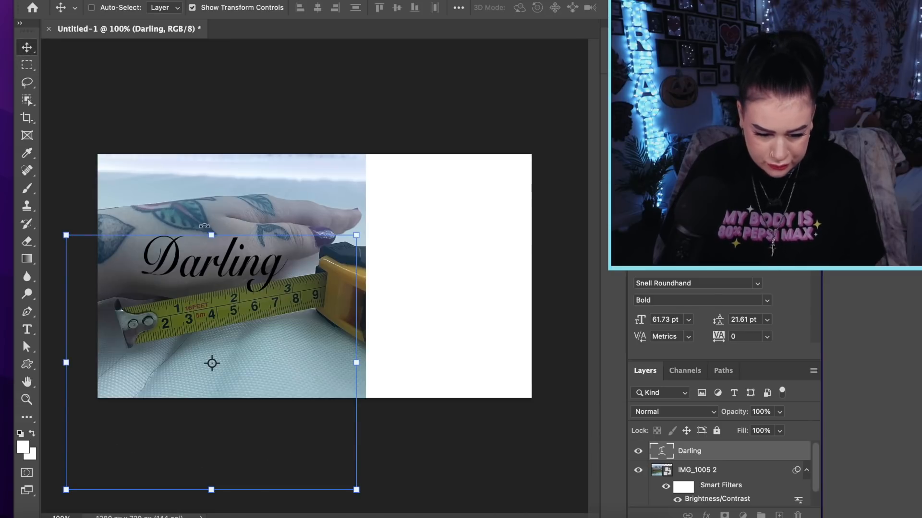
pyautogui.moveTo(213, 223); pyautogui.dragTo(189, 221)
pyautogui.moveTo(210, 251); pyautogui.dragTo(206, 254)
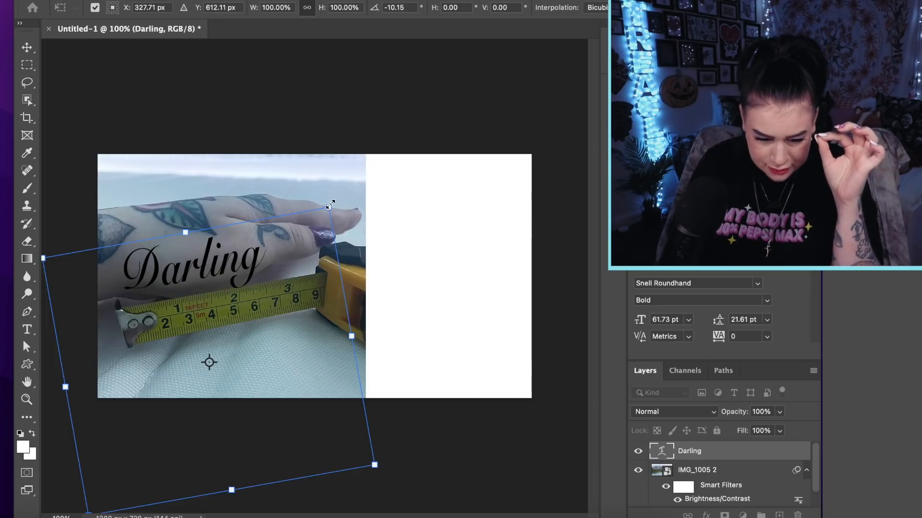
pyautogui.moveTo(207, 269); pyautogui.dragTo(201, 260)
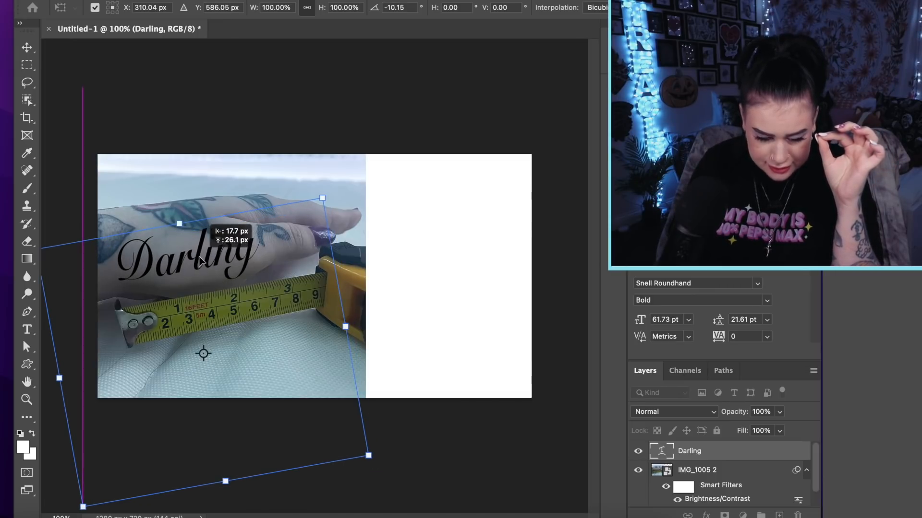
pyautogui.moveTo(322, 199); pyautogui.dragTo(313, 209)
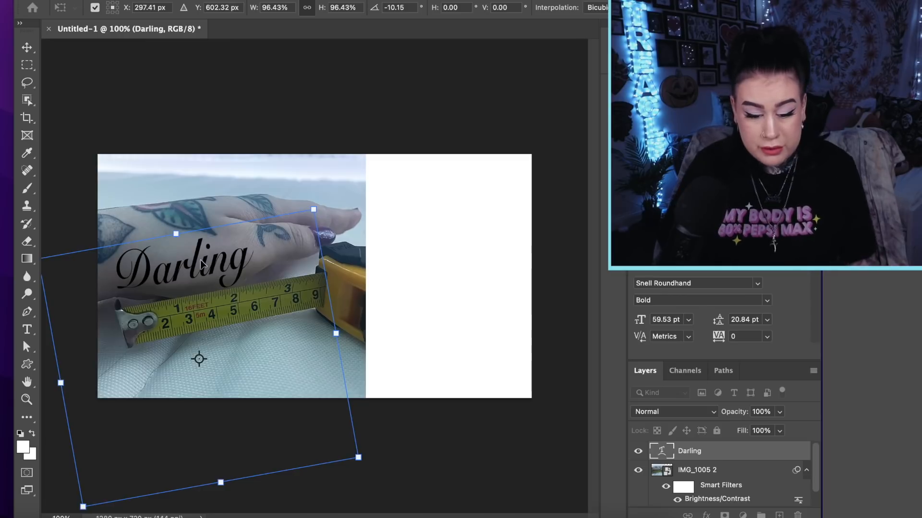
pyautogui.moveTo(200, 263); pyautogui.dragTo(202, 261)
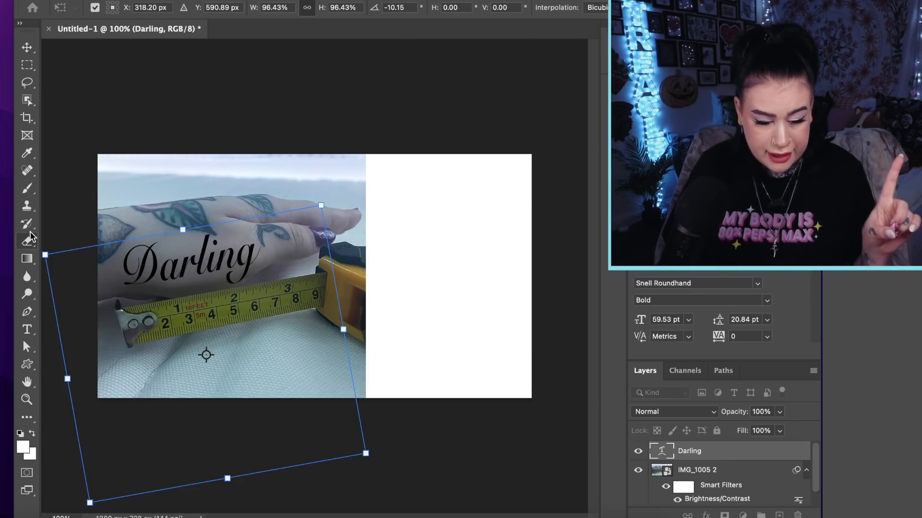
# Set the bend of the Darling text's Arc Lower warp to +57%.
pyautogui.click(207, 260)
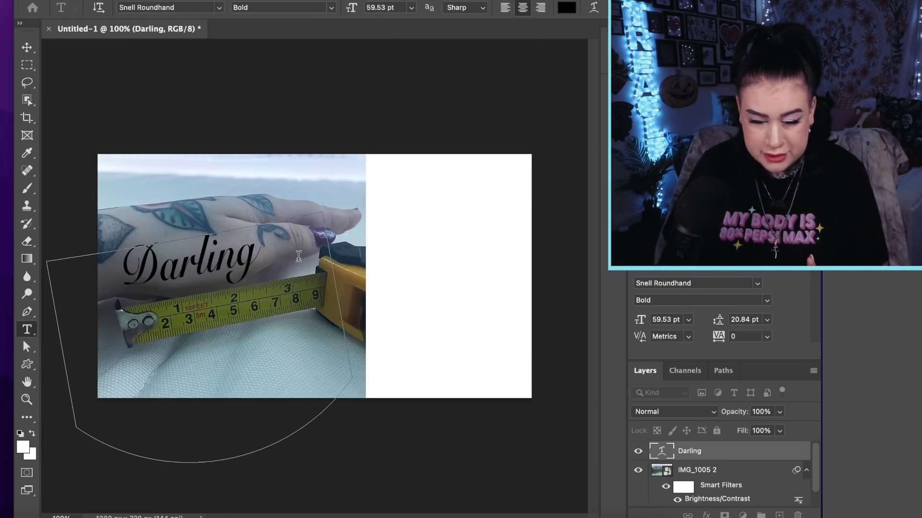
pyautogui.click(594, 7)
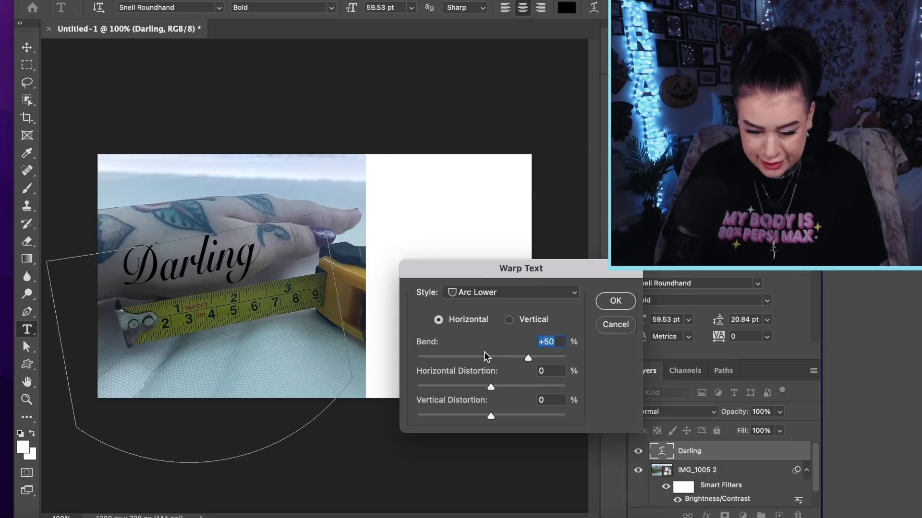
pyautogui.moveTo(528, 356); pyautogui.dragTo(534, 357)
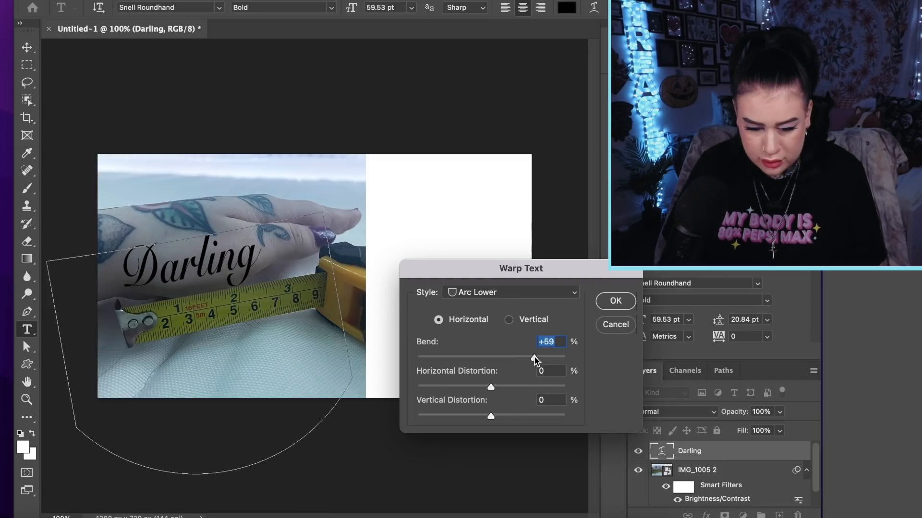
pyautogui.moveTo(534, 357); pyautogui.dragTo(536, 357)
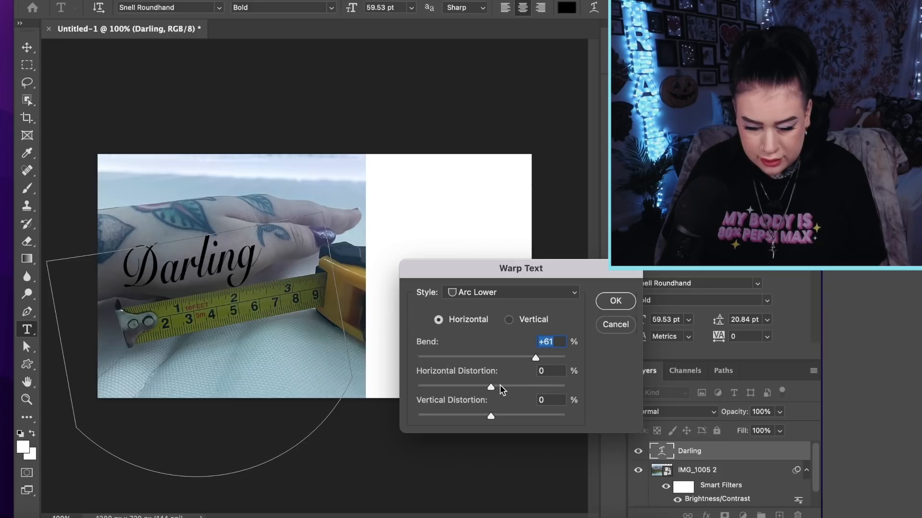
pyautogui.moveTo(493, 386); pyautogui.dragTo(491, 388)
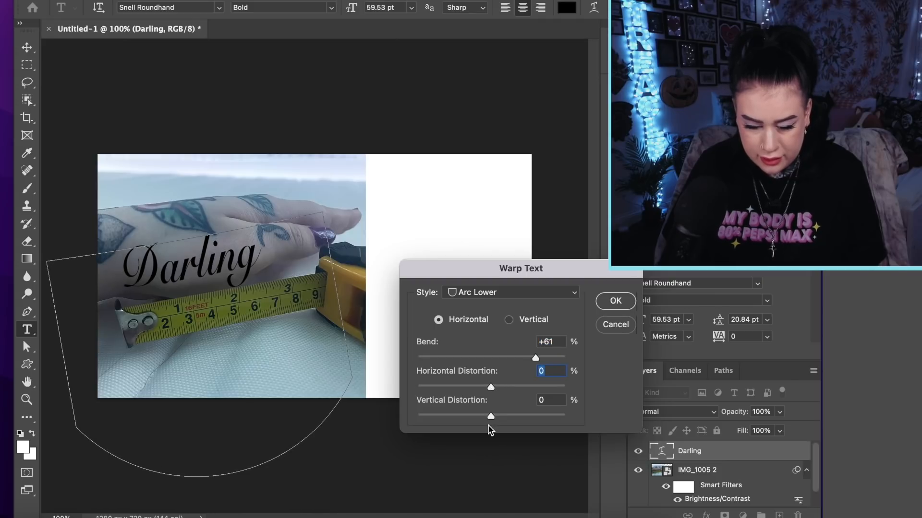
pyautogui.moveTo(534, 356)
pyautogui.mouseDown()
pyautogui.moveTo(543, 355)
pyautogui.moveTo(533, 356)
pyautogui.mouseUp()
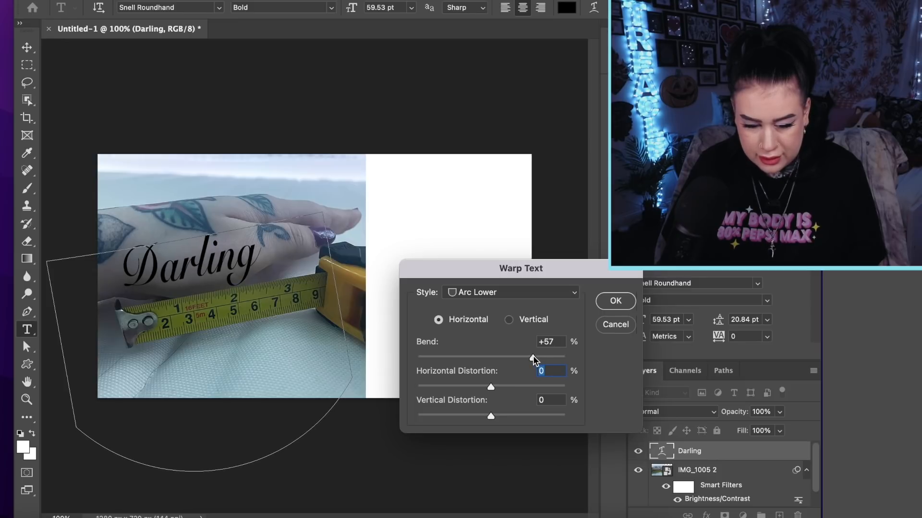
pyautogui.hotkey('shift', 'Tab')
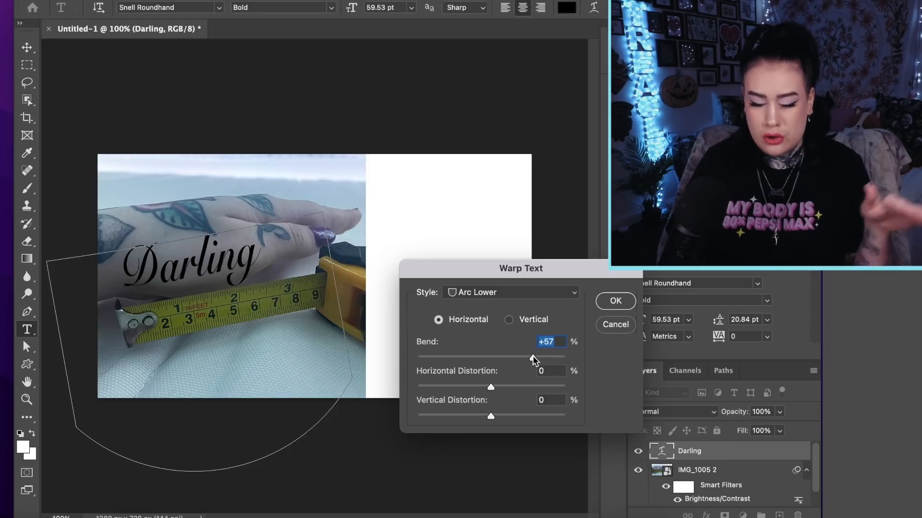
pyautogui.click(616, 301)
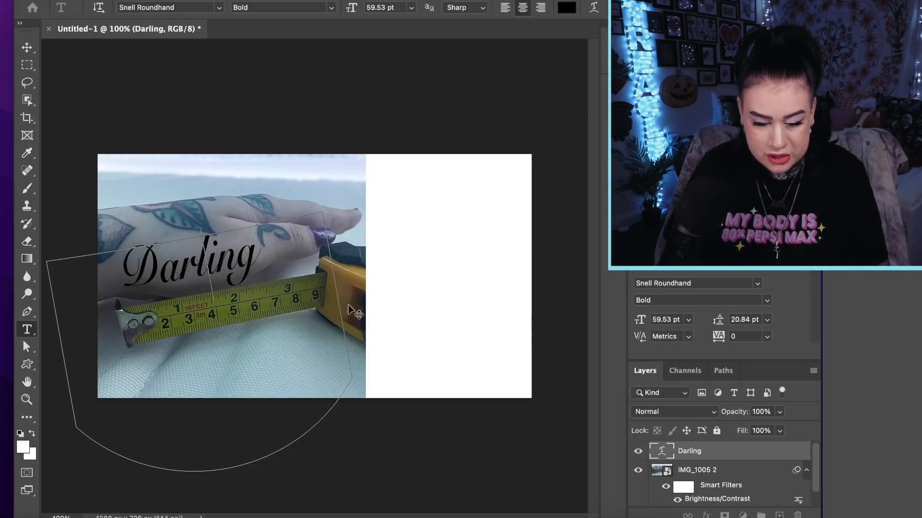
# Reposition the warped Darling text below the leaf tattoo on the hand and rotate it about 1.4°.
pyautogui.click(26, 47)
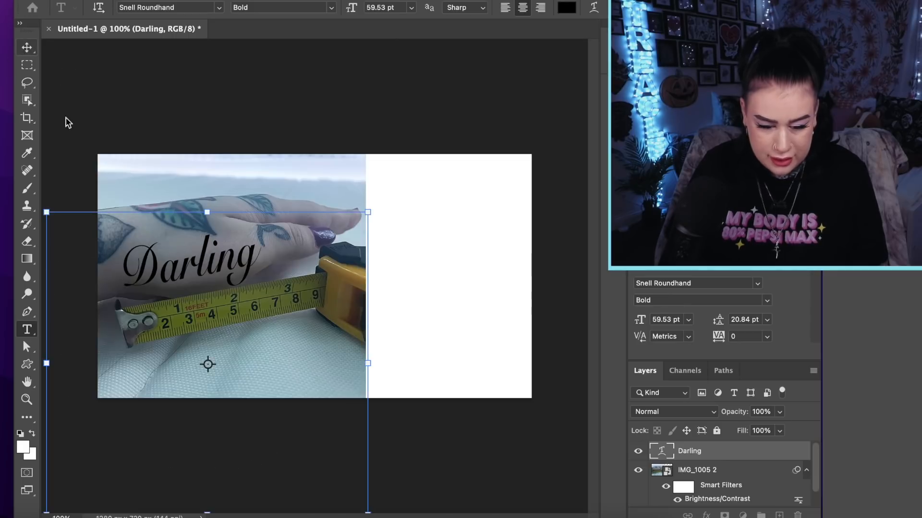
pyautogui.moveTo(206, 255)
pyautogui.mouseDown()
pyautogui.moveTo(214, 257)
pyautogui.moveTo(208, 250)
pyautogui.mouseUp()
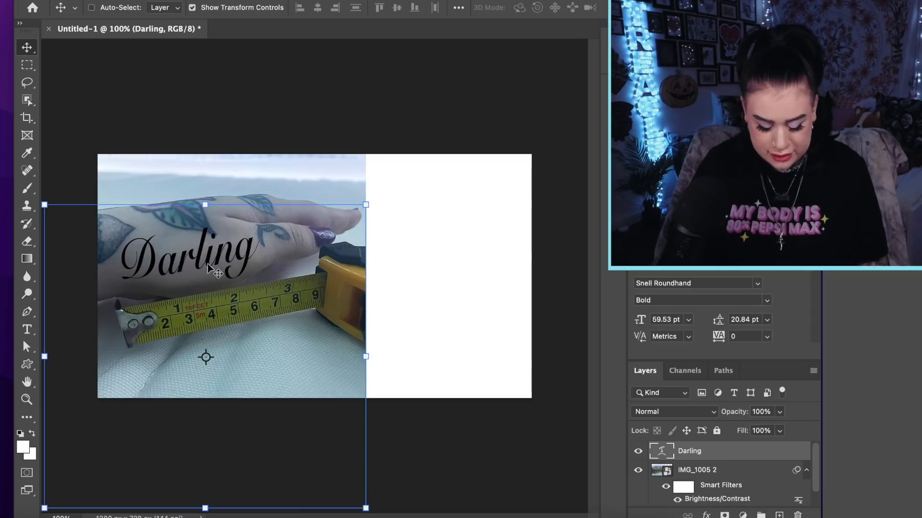
pyautogui.press('super+plus')
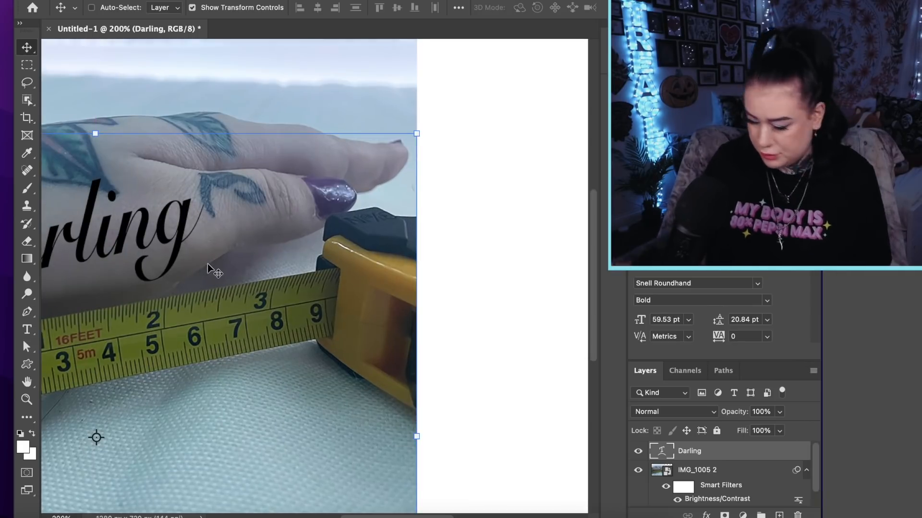
pyautogui.moveTo(417, 517); pyautogui.dragTo(364, 516)
pyautogui.moveTo(373, 222); pyautogui.dragTo(377, 230)
pyautogui.moveTo(380, 138); pyautogui.dragTo(390, 115)
pyautogui.moveTo(381, 234); pyautogui.dragTo(379, 237)
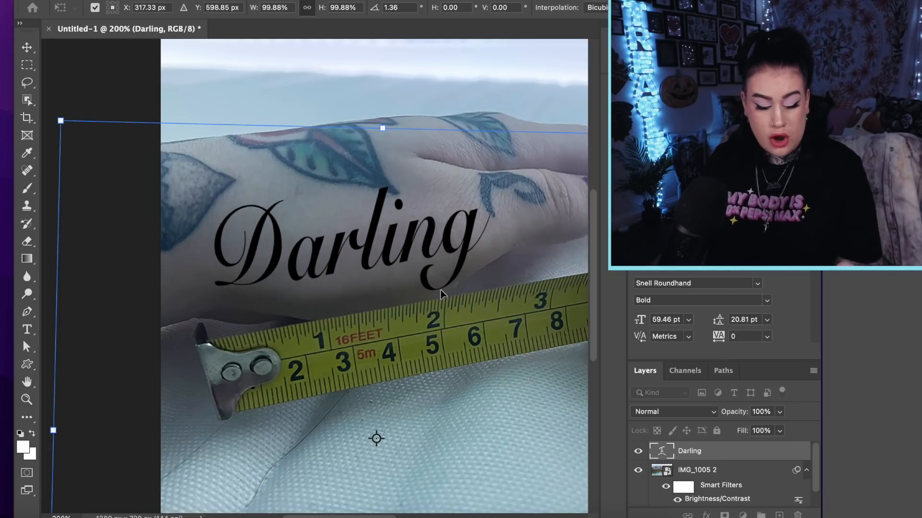
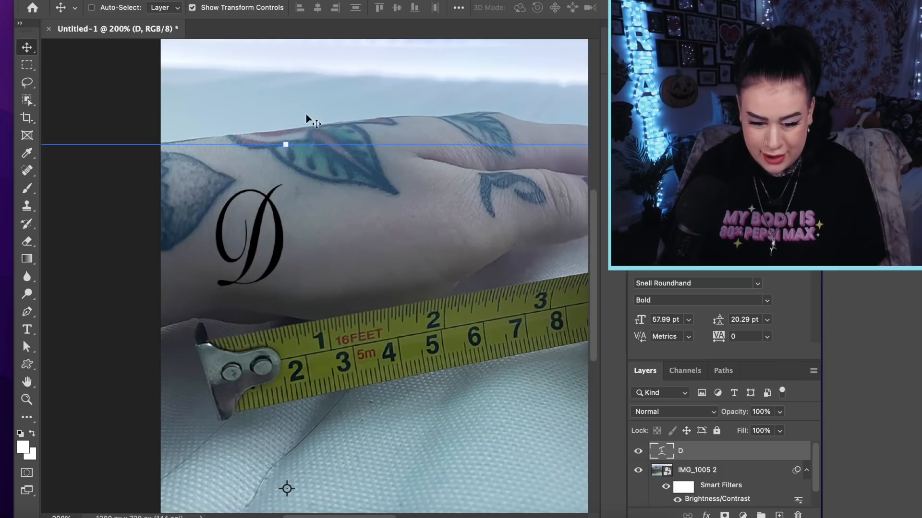
# Tilt the single letter D slightly, enlarge it to about 60 pt and place it near the hand's wrist end.
pyautogui.moveTo(286, 144); pyautogui.dragTo(284, 128)
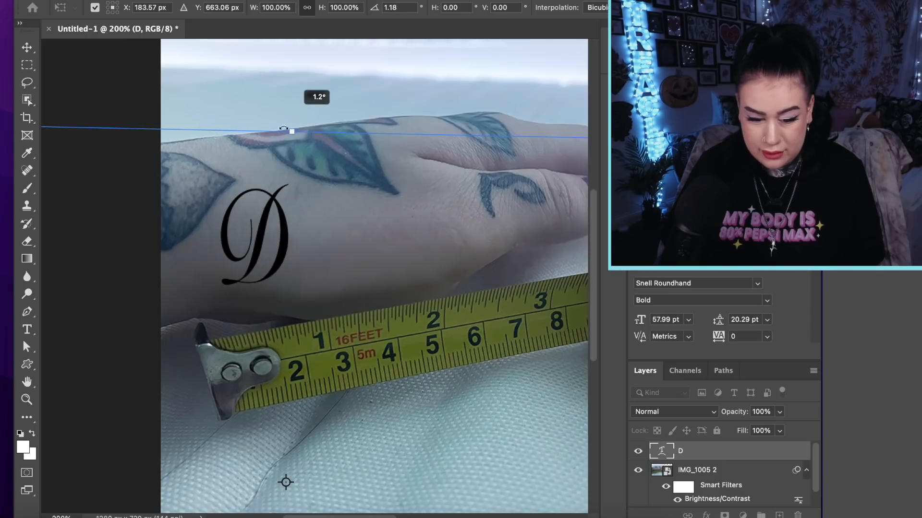
pyautogui.moveTo(260, 213); pyautogui.dragTo(417, 197)
pyautogui.moveTo(128, 110); pyautogui.dragTo(107, 86)
pyautogui.moveTo(421, 199); pyautogui.dragTo(279, 222)
pyautogui.moveTo(300, 96); pyautogui.dragTo(295, 103)
pyautogui.moveTo(259, 230); pyautogui.dragTo(256, 230)
# Add arling beside the D as a separate text with an Arc Lower warp at +50% bend and move it into line.
pyautogui.click(27, 330)
pyautogui.moveTo(295, 203); pyautogui.dragTo(521, 276)
pyautogui.write('arling')
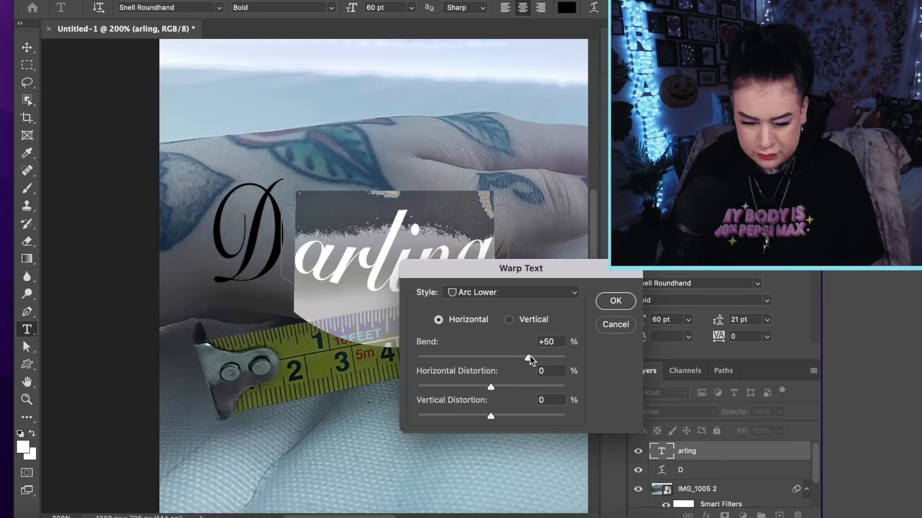
pyautogui.moveTo(529, 355); pyautogui.dragTo(527, 355)
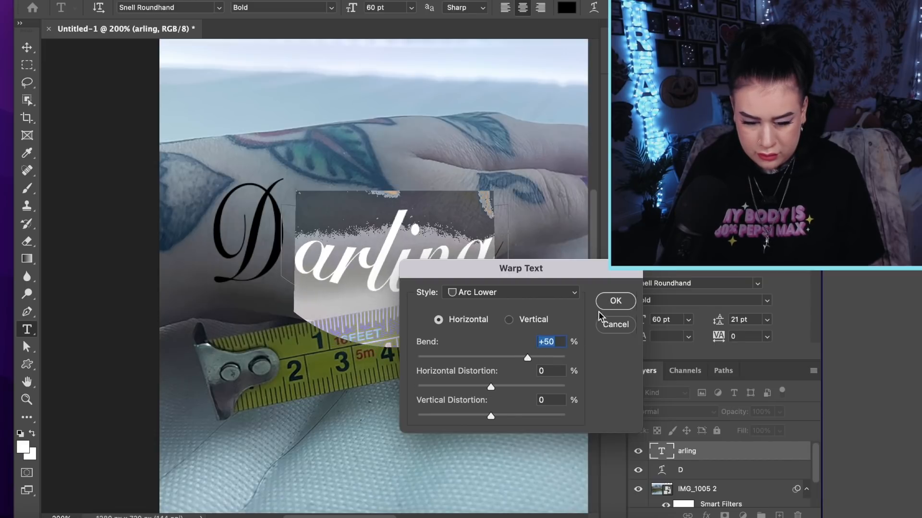
pyautogui.click(624, 300)
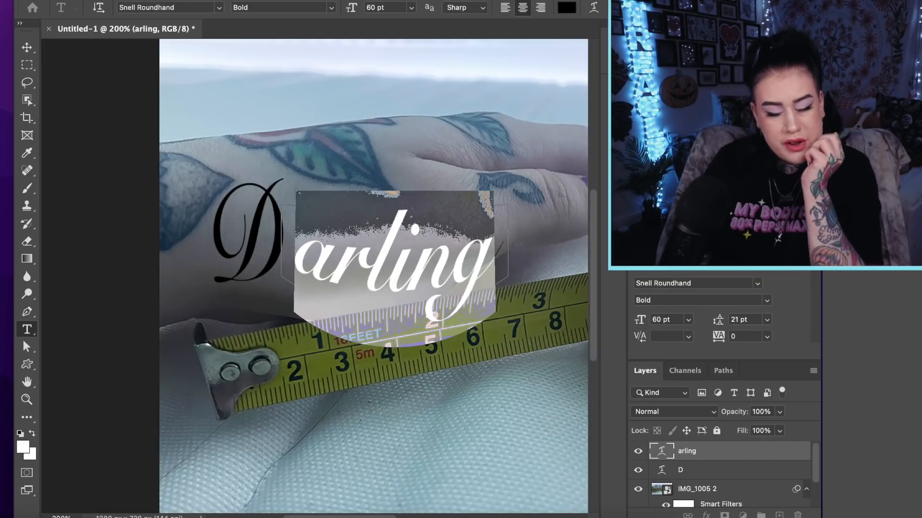
pyautogui.click(27, 47)
pyautogui.moveTo(416, 256)
pyautogui.mouseDown()
pyautogui.moveTo(406, 232)
pyautogui.moveTo(407, 244)
pyautogui.mouseUp()
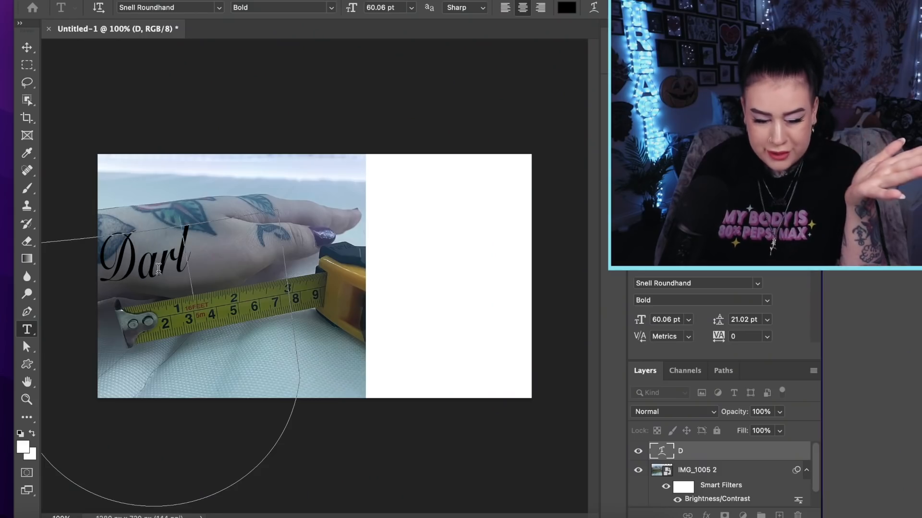
# Complete the word Darling in the D text, scale it to about 97% and position it on the hand.
pyautogui.write('ing')
pyautogui.click(26, 47)
pyautogui.moveTo(122, 252); pyautogui.dragTo(200, 244)
pyautogui.moveTo(371, 198); pyautogui.dragTo(361, 208)
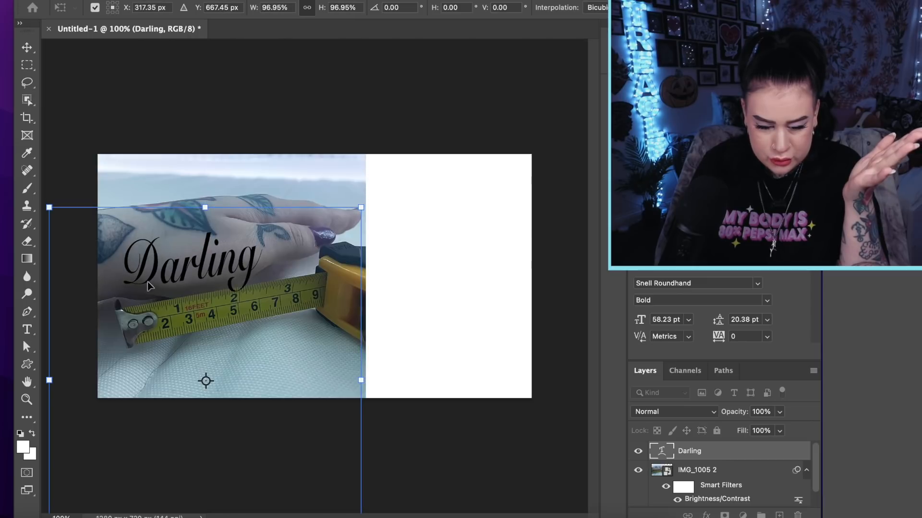
pyautogui.moveTo(192, 266); pyautogui.dragTo(217, 258)
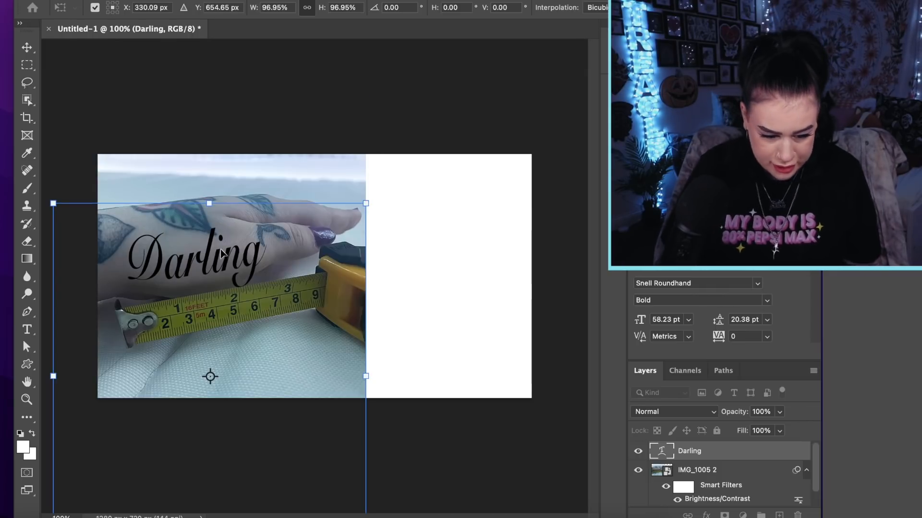
# Erase the tail of the g, the dot of the i and the tip of the l in the Darling lettering.
pyautogui.press('super+equal')
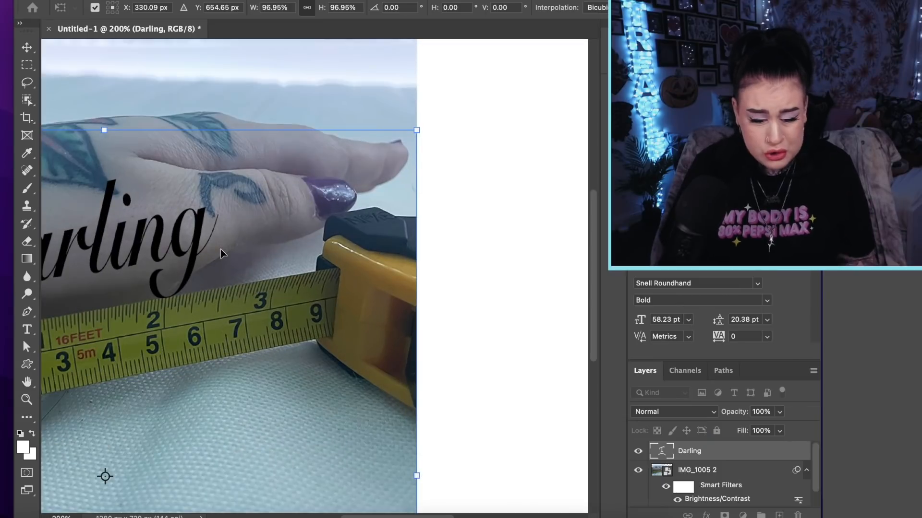
pyautogui.press('e')
pyautogui.moveTo(150, 288)
pyautogui.mouseDown()
pyautogui.moveTo(153, 271)
pyautogui.moveTo(166, 290)
pyautogui.moveTo(184, 268)
pyautogui.moveTo(179, 284)
pyautogui.mouseUp()
pyautogui.moveTo(356, 517); pyautogui.dragTo(310, 517)
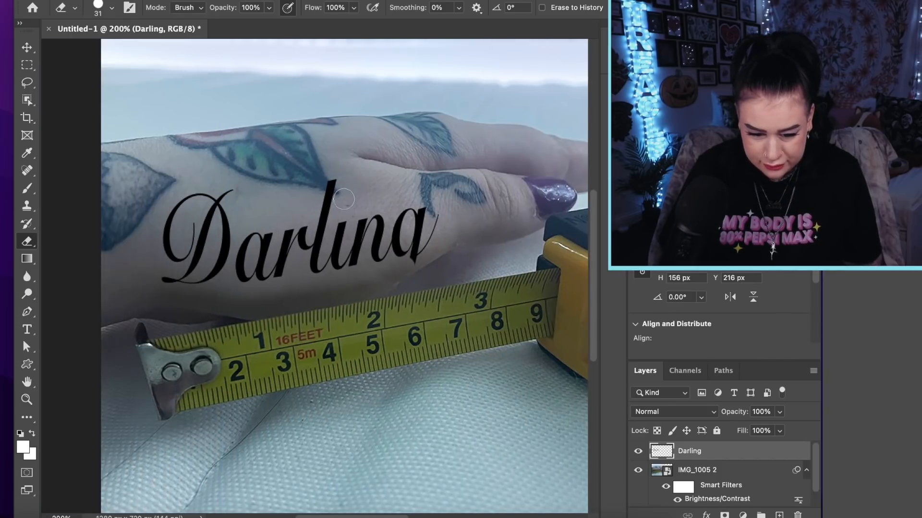
pyautogui.moveTo(334, 183); pyautogui.dragTo(330, 197)
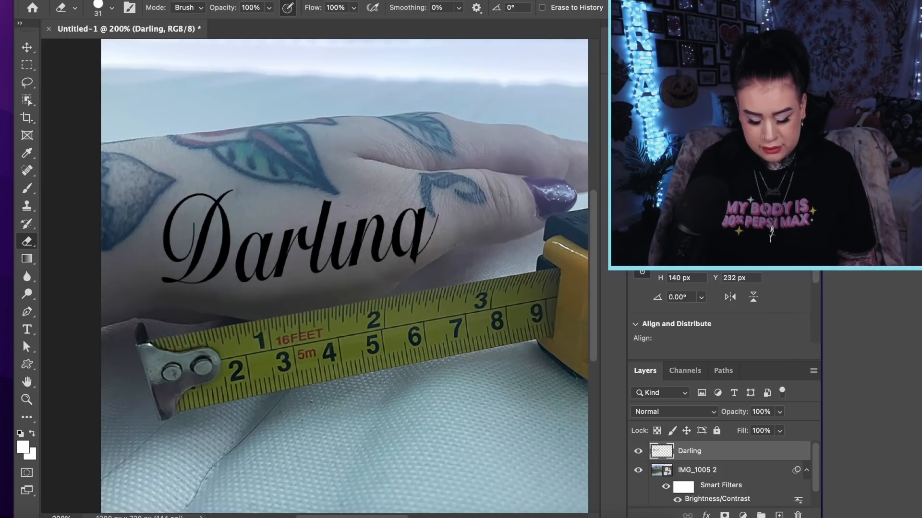
# Choose the Brush tool and set its foreground colour to black (000000) for redrawing the erased parts of the lettering.
pyautogui.scroll(-3, 374, 280)
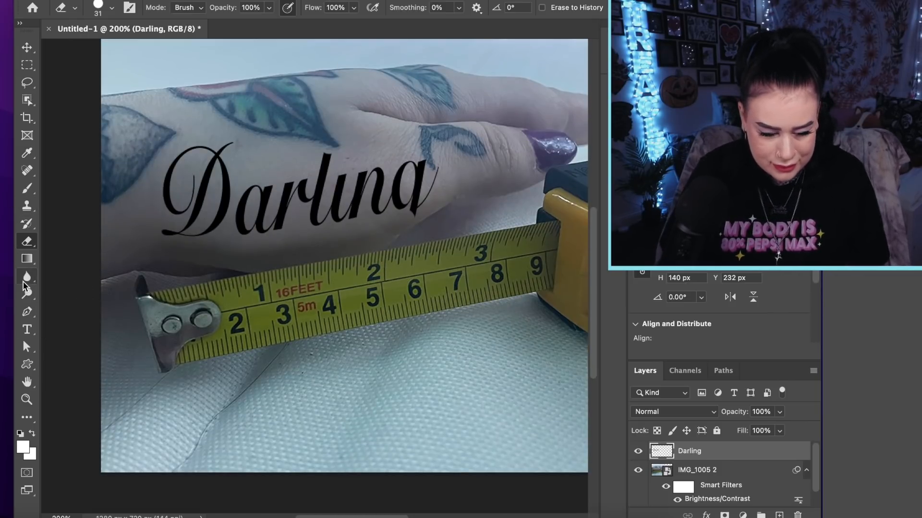
pyautogui.click(28, 188)
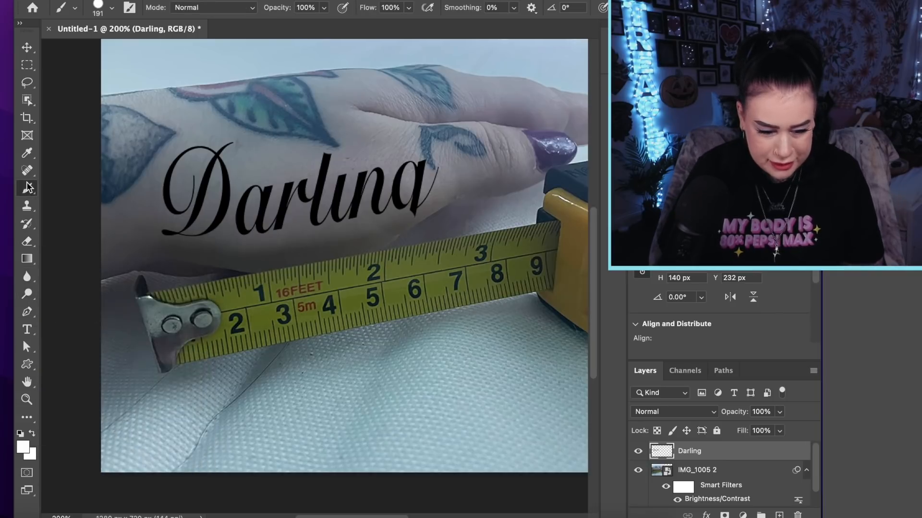
pyautogui.click(23, 447)
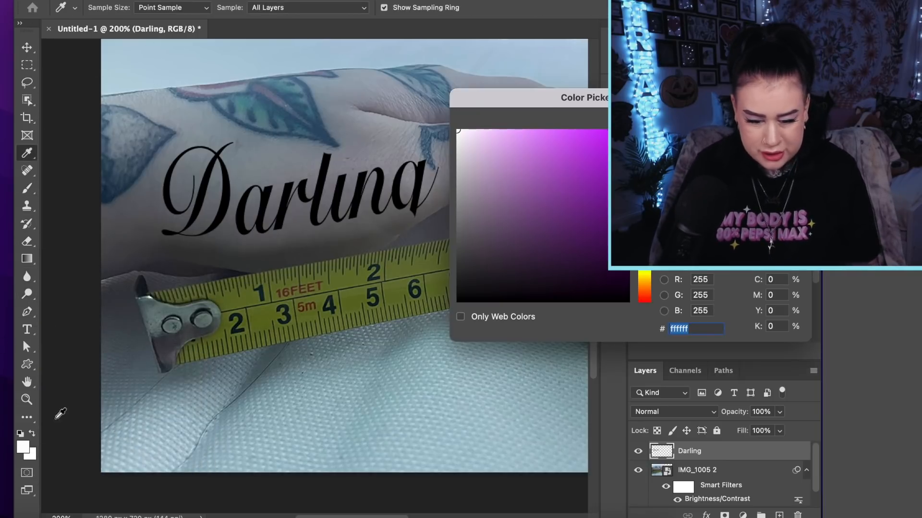
pyautogui.moveTo(500, 286); pyautogui.dragTo(375, 330)
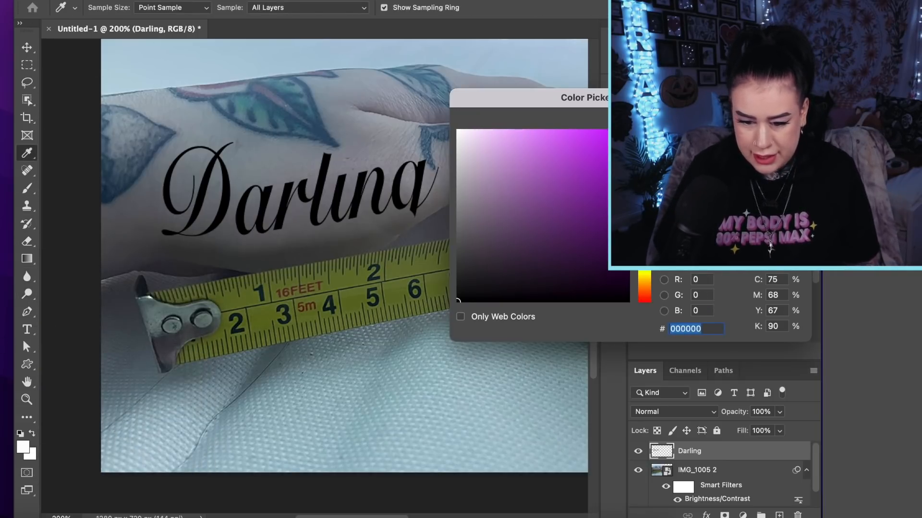
pyautogui.click(768, 120)
# Try dotting the i of Darling with a single 17 px brush dab.
pyautogui.click(111, 8)
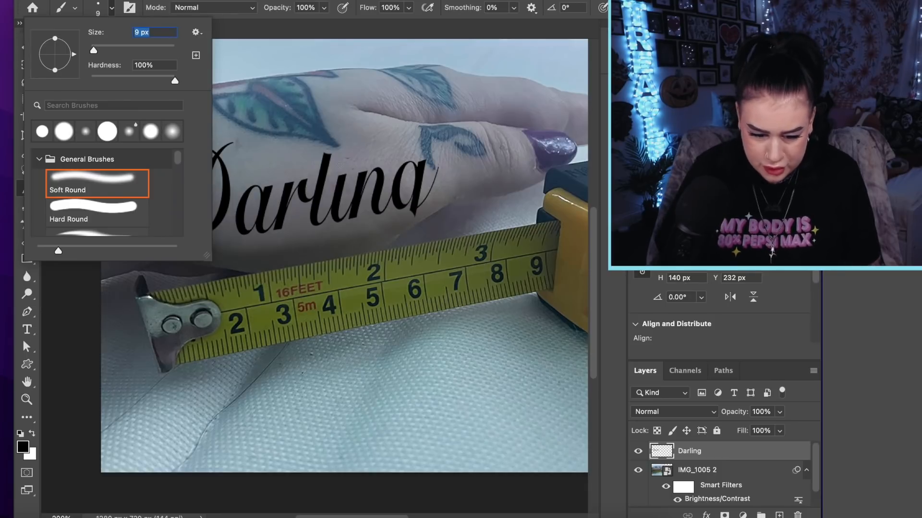
pyautogui.moveTo(95, 50); pyautogui.dragTo(99, 53)
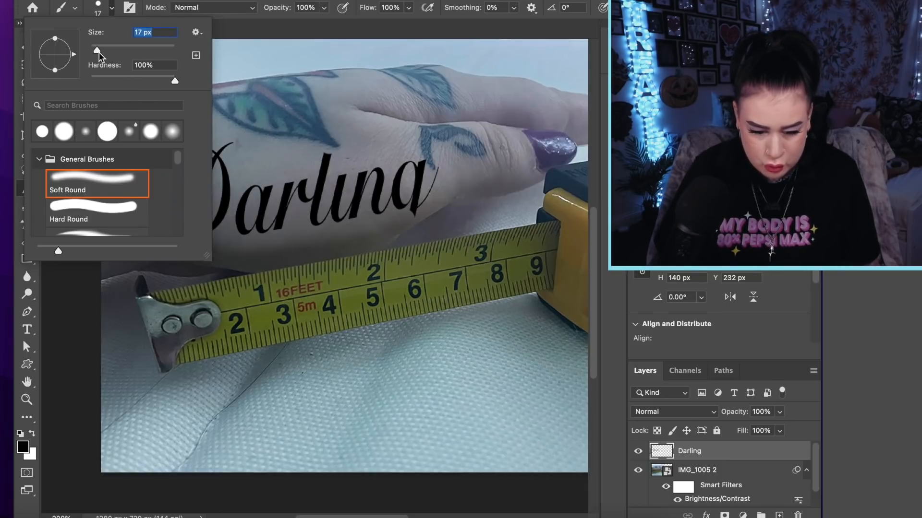
pyautogui.click(343, 164)
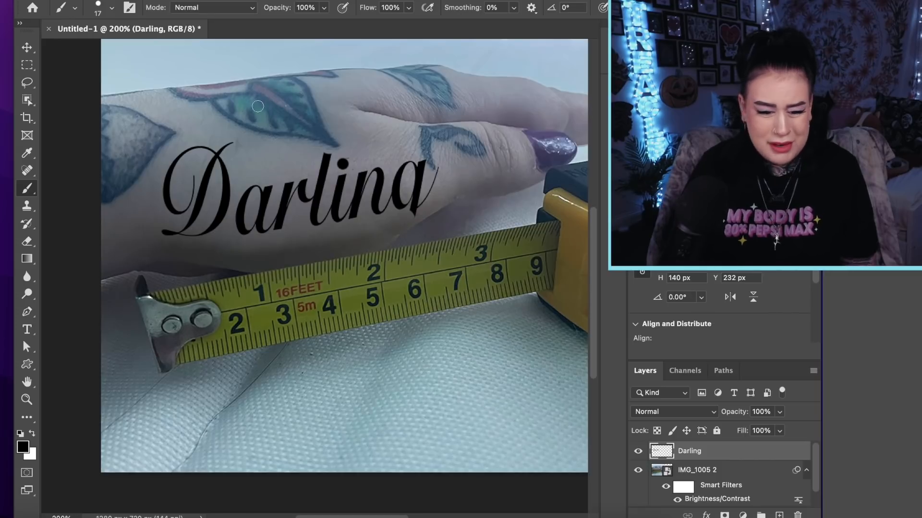
pyautogui.click(0, 0)
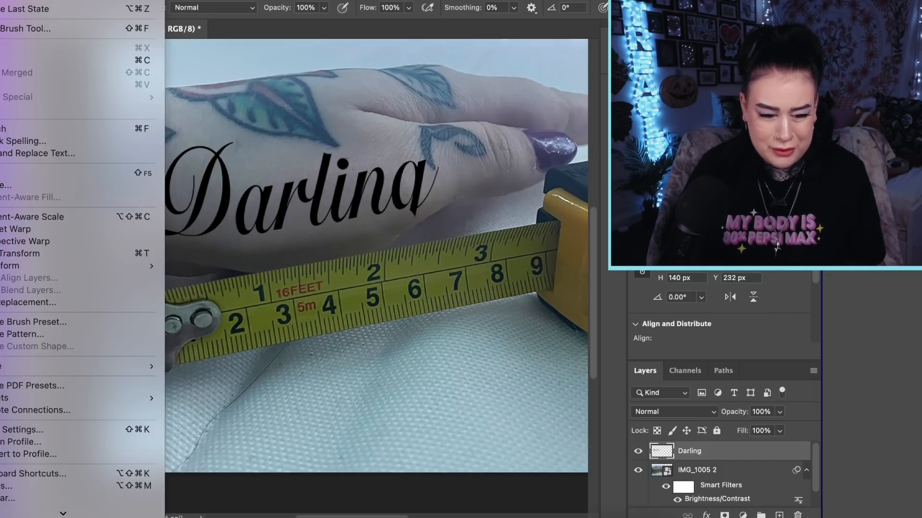
pyautogui.press('Escape')
# Paint a round dot above the i of Darling with a 14 px brush.
pyautogui.click(111, 8)
pyautogui.moveTo(95, 50); pyautogui.dragTo(95, 50)
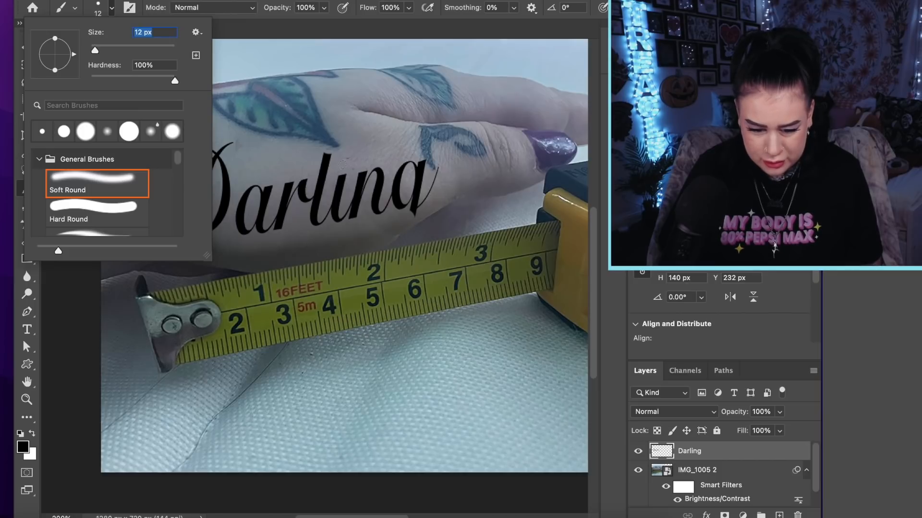
pyautogui.moveTo(96, 47); pyautogui.dragTo(96, 49)
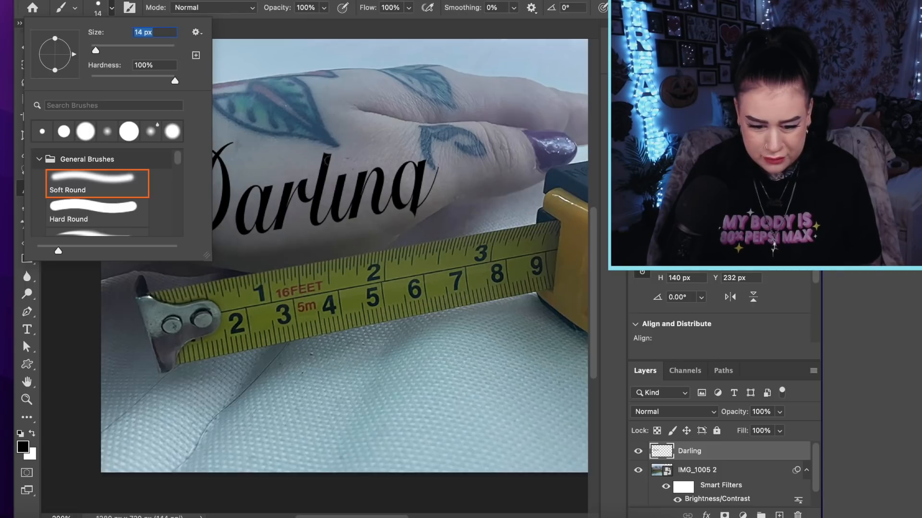
pyautogui.click(342, 164)
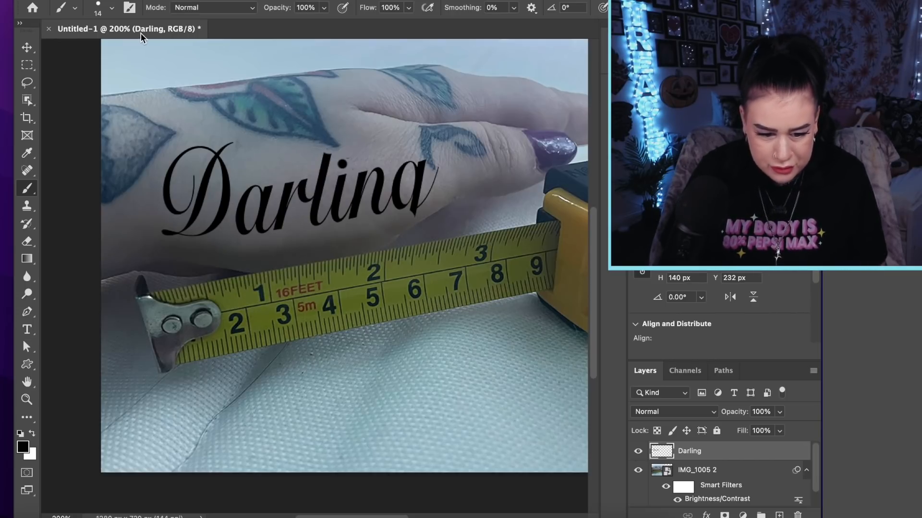
# Round off the top of the l and paint a curved tail below the g with a 12 px brush.
pyautogui.click(114, 8)
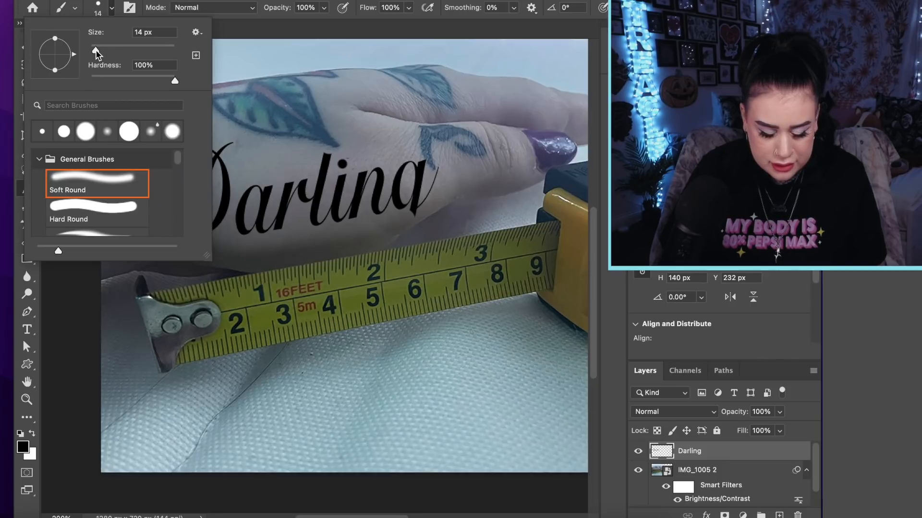
pyautogui.moveTo(96, 50); pyautogui.dragTo(94, 50)
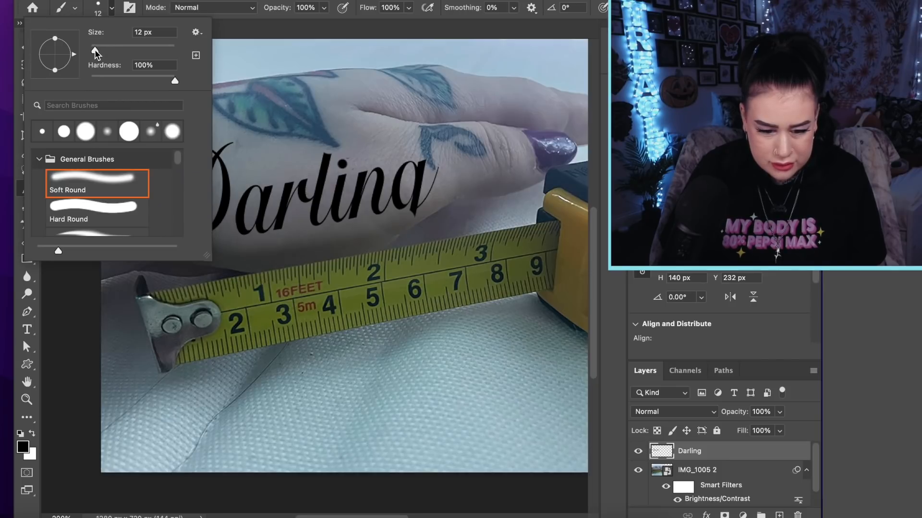
pyautogui.click(326, 155)
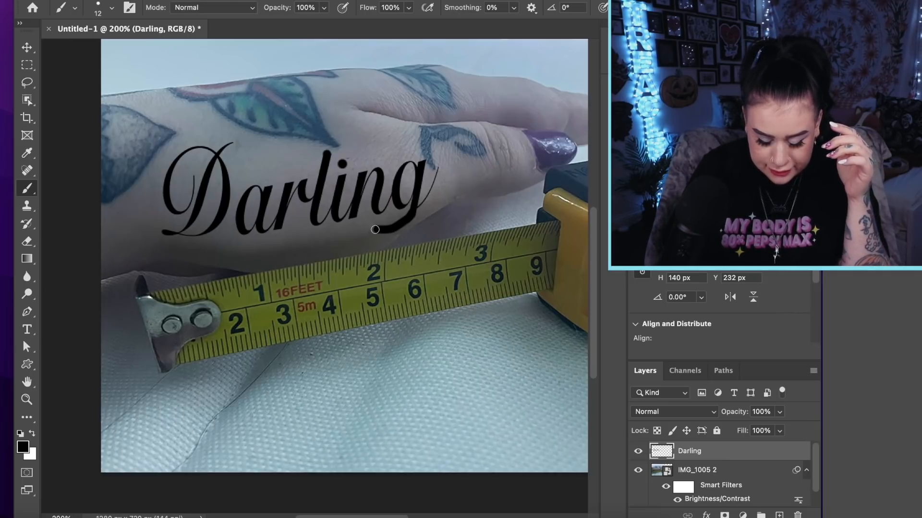
# Thin and taper the painted tail of the g with a 6 px Hard Round eraser.
pyautogui.press('super+equal')
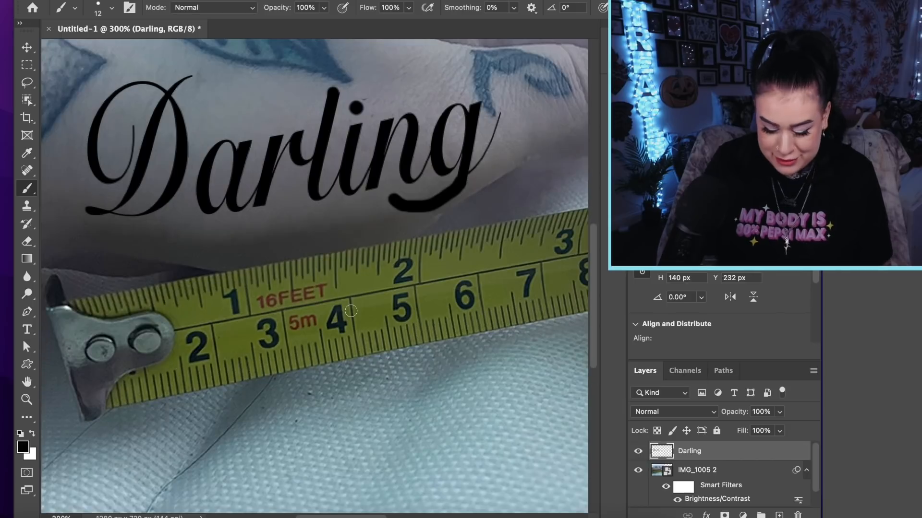
pyautogui.press('super+equal')
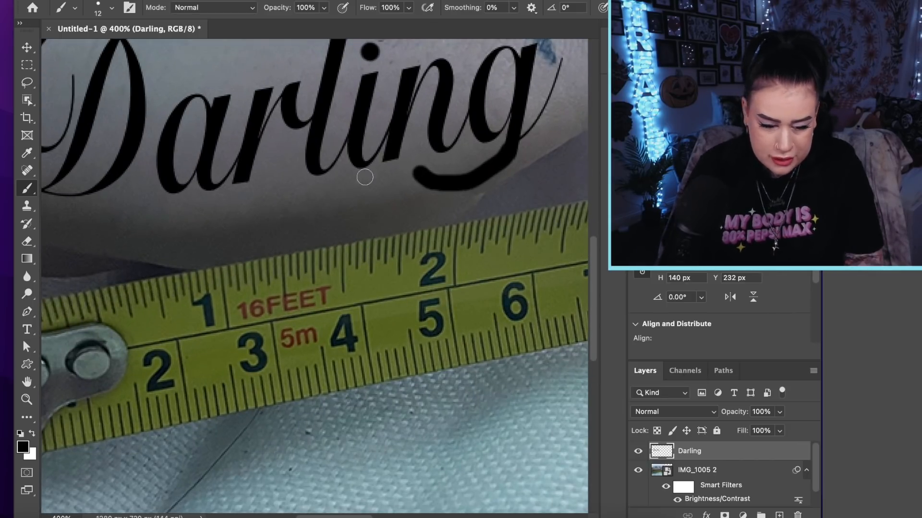
pyautogui.press('e')
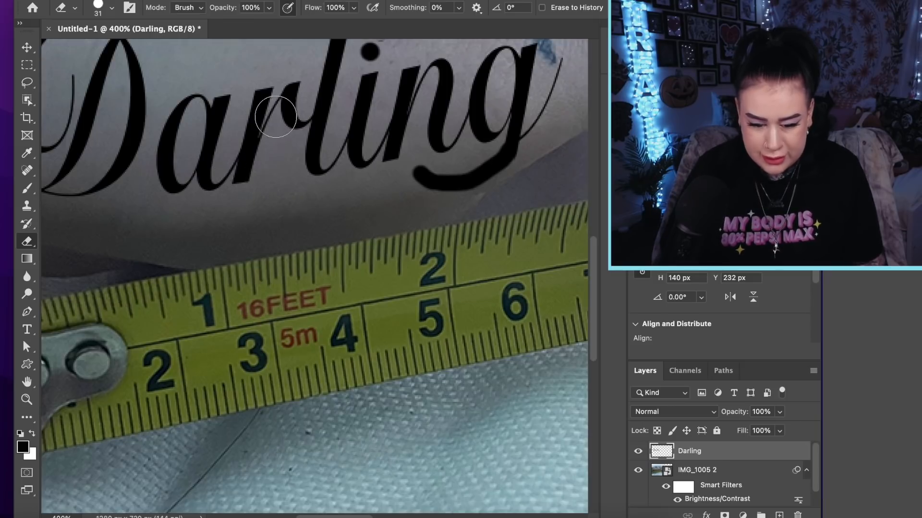
pyautogui.click(111, 8)
pyautogui.moveTo(99, 48); pyautogui.dragTo(94, 49)
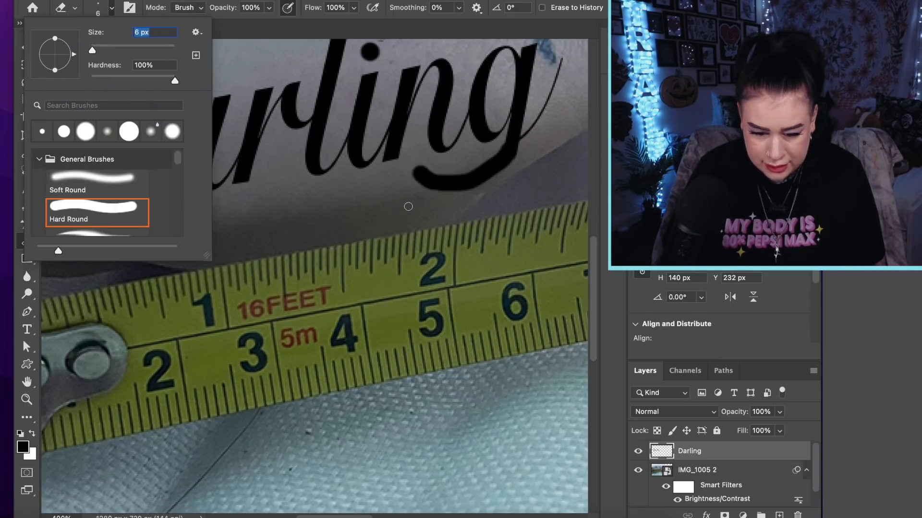
pyautogui.click(414, 165)
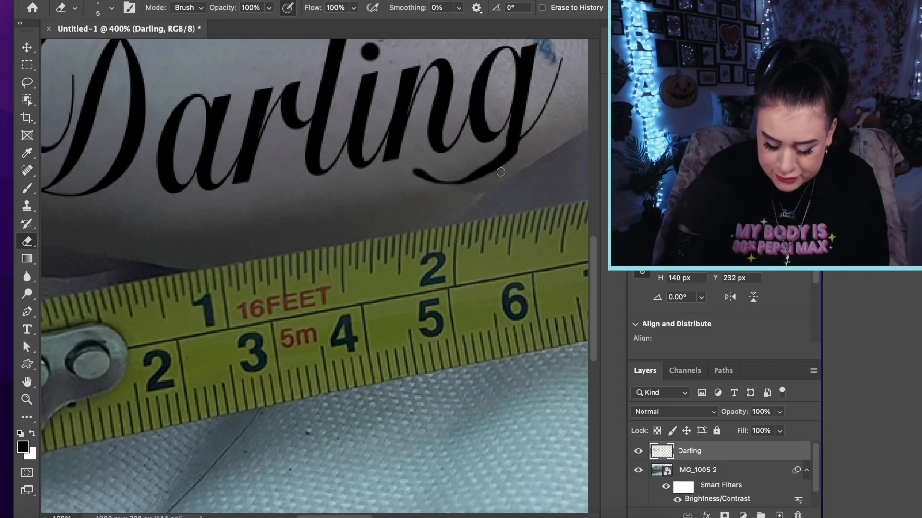
# Custom-warp the Darling lettering, pulling its upper edge up around the D and its lower edge down beneath the last letters to follow the hand.
pyautogui.press('super+minus')
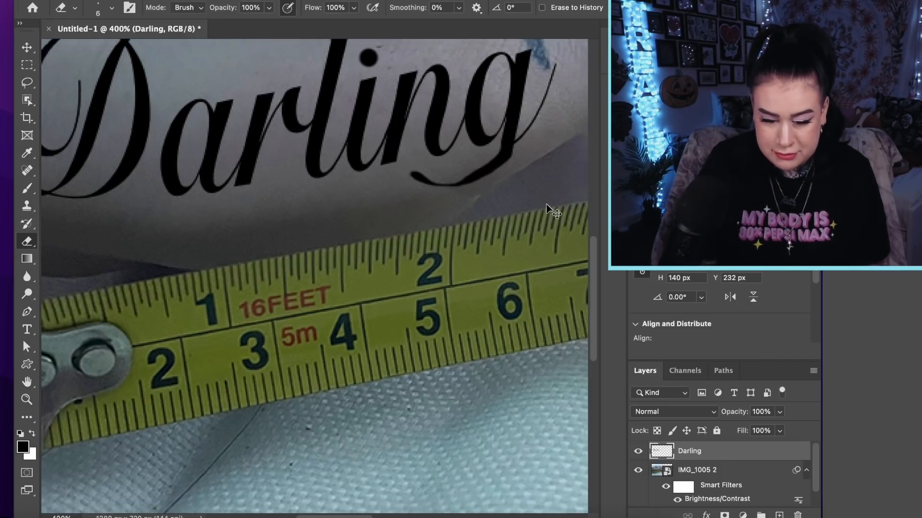
pyautogui.press('super+minus')
pyautogui.press('super+minus')
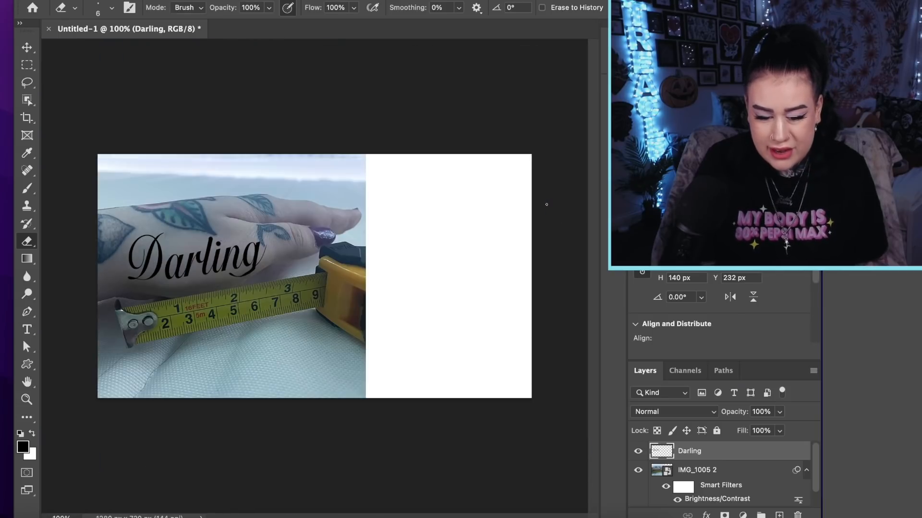
pyautogui.press('super+plus')
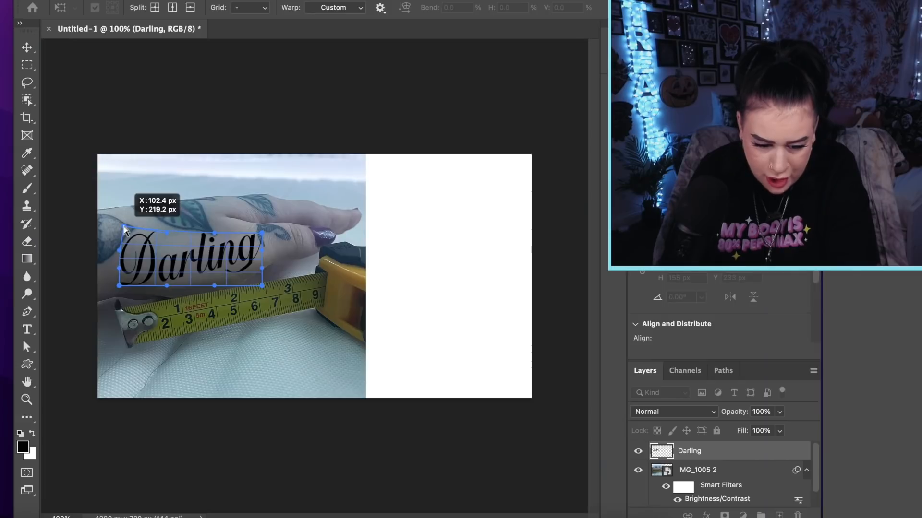
pyautogui.moveTo(125, 230); pyautogui.dragTo(126, 228)
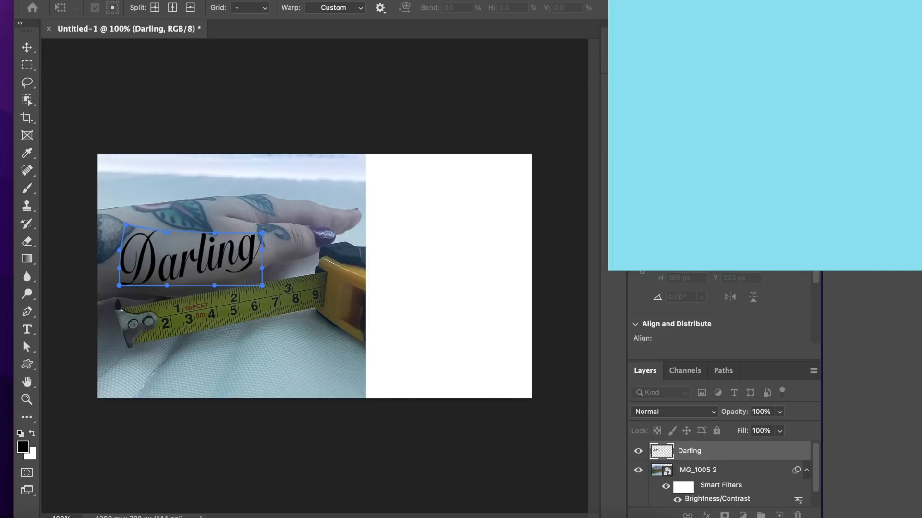
pyautogui.moveTo(168, 230); pyautogui.dragTo(169, 228)
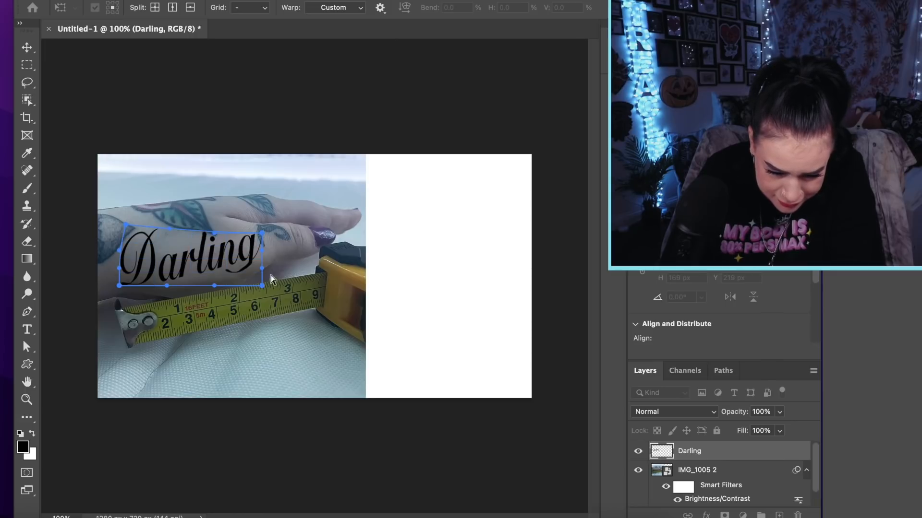
pyautogui.moveTo(262, 234); pyautogui.dragTo(263, 236)
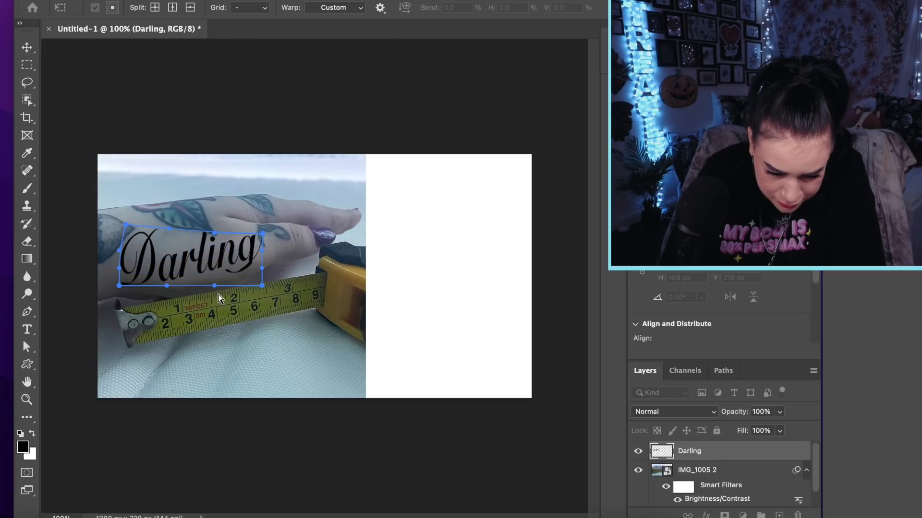
pyautogui.moveTo(216, 286); pyautogui.dragTo(227, 300)
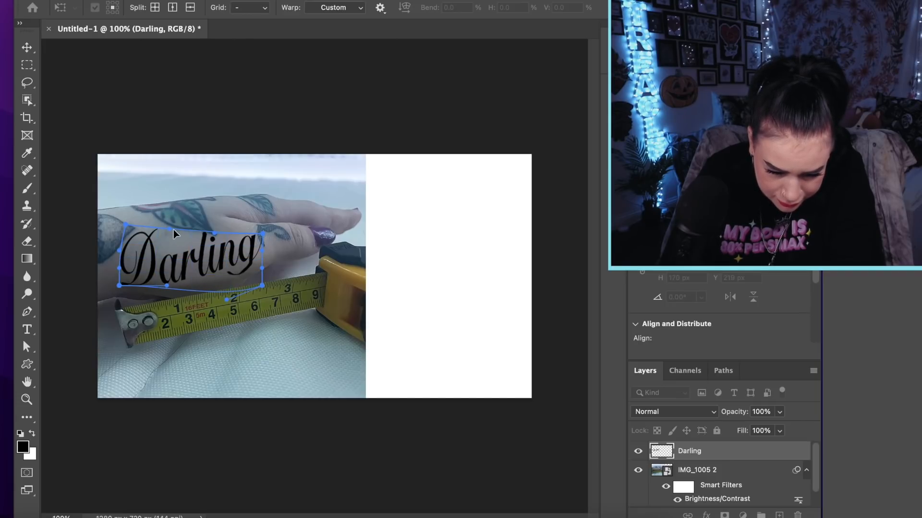
pyautogui.moveTo(172, 226); pyautogui.dragTo(214, 236)
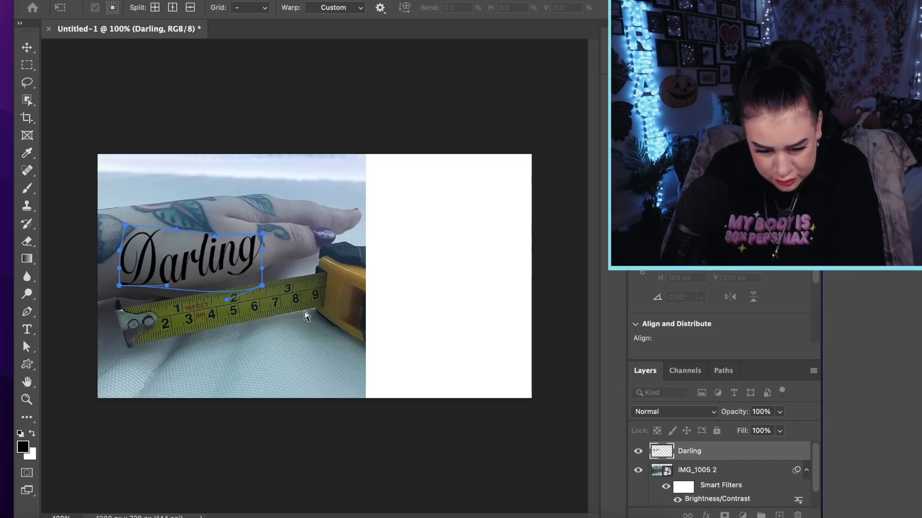
pyautogui.press('Return')
# Erase the thin upstroke trailing from the g of Darling with a 14 px eraser.
pyautogui.press('m')
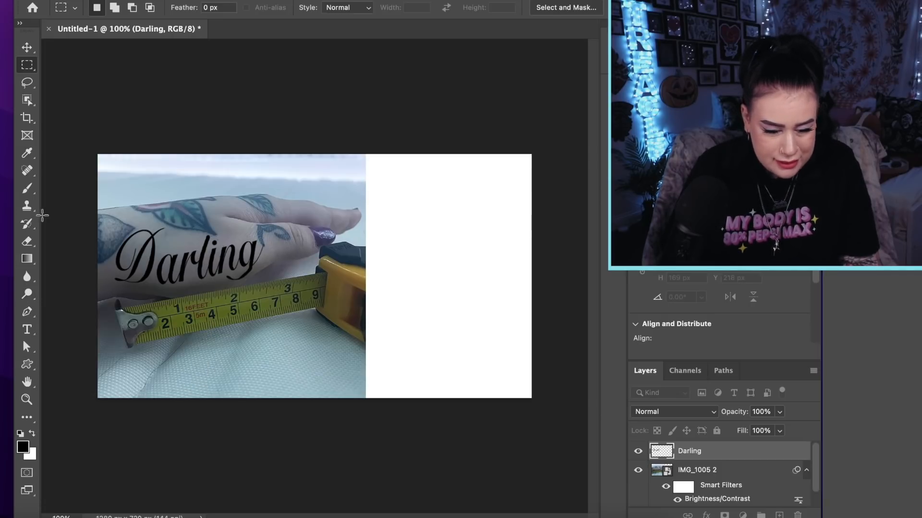
pyautogui.click(29, 245)
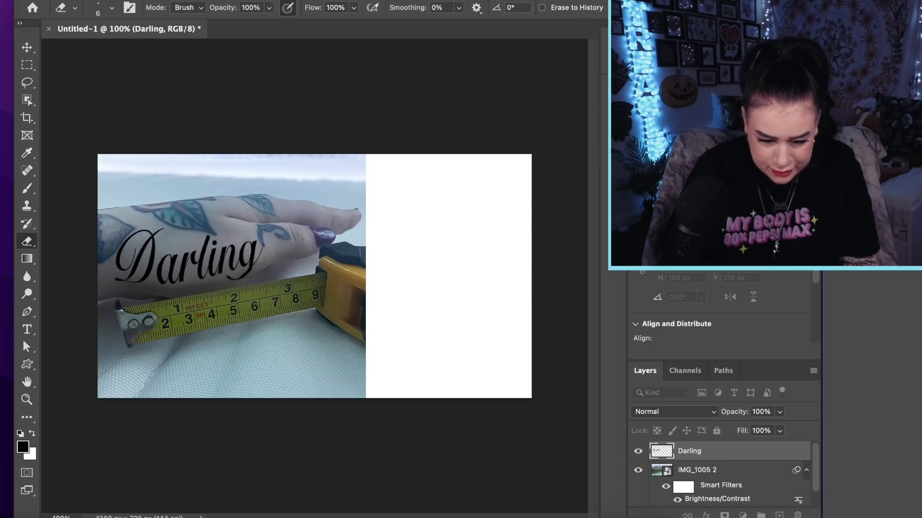
pyautogui.click(112, 8)
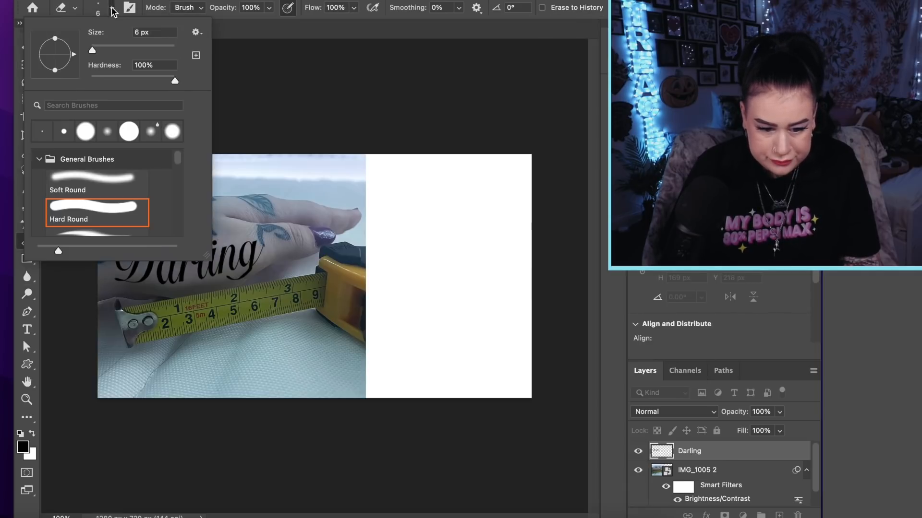
pyautogui.moveTo(94, 48); pyautogui.dragTo(96, 48)
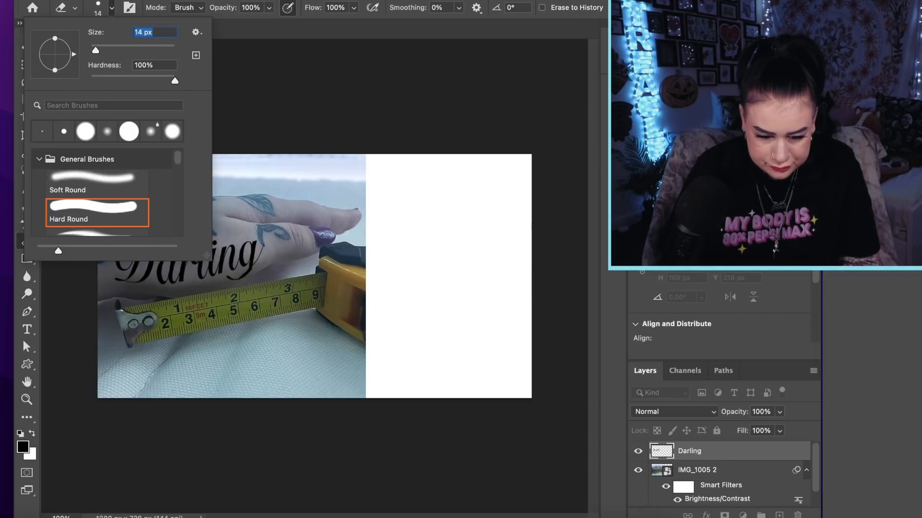
pyautogui.press('Return')
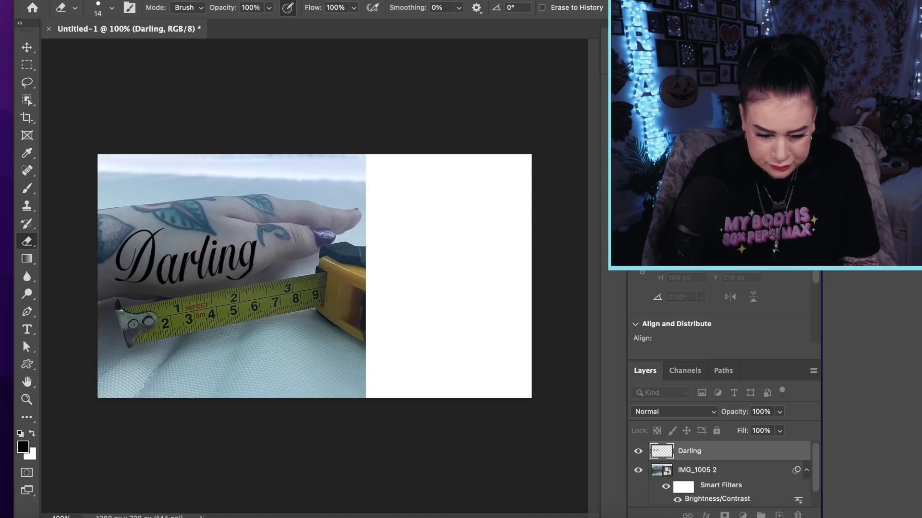
pyautogui.moveTo(254, 264); pyautogui.dragTo(257, 262)
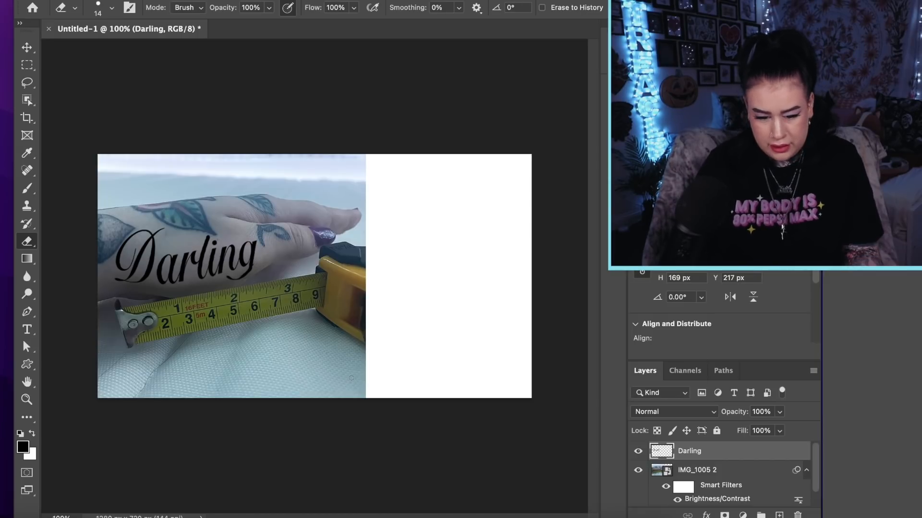
pyautogui.scroll(1, 351, 379)
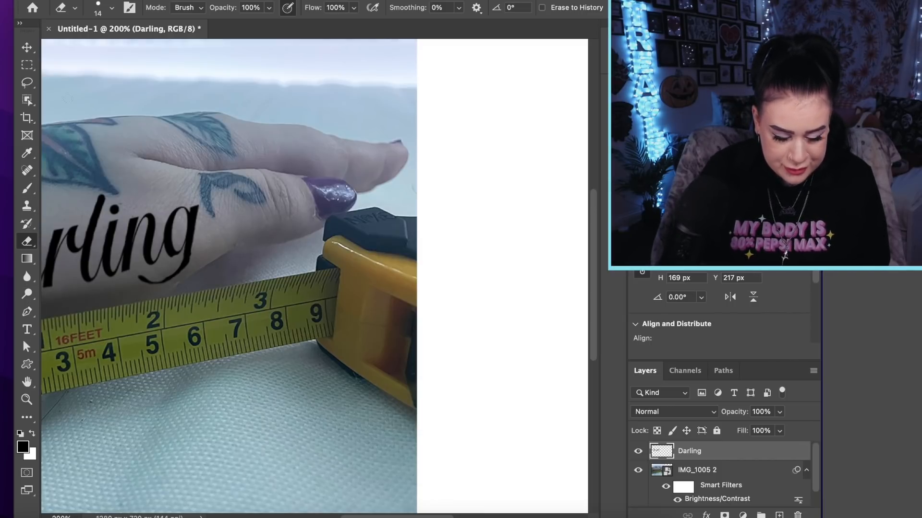
pyautogui.press('b')
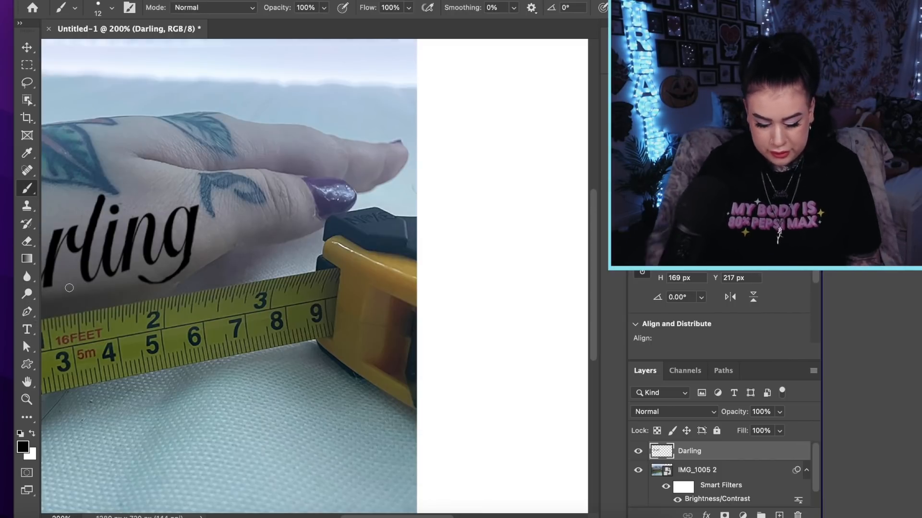
pyautogui.press('super+minus')
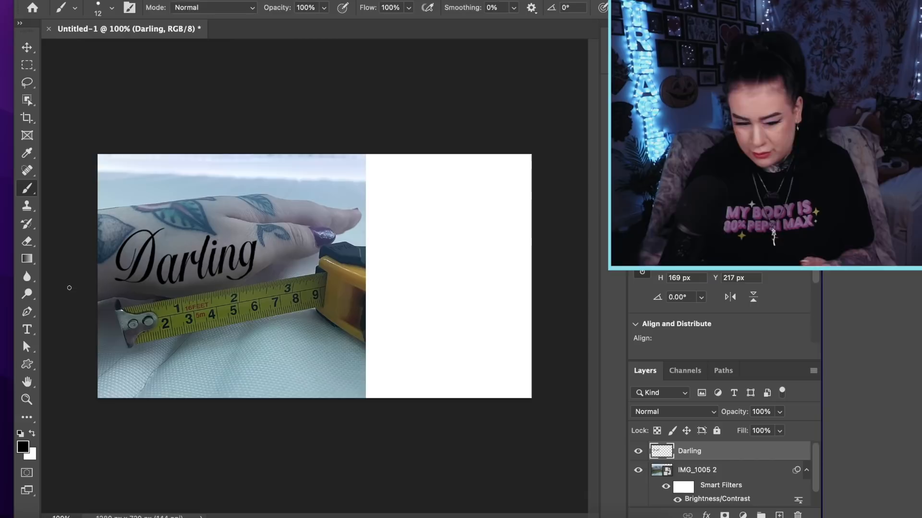
# Shift the Darling lettering slightly along the hand towards the fingers.
pyautogui.press('m')
pyautogui.click(29, 48)
pyautogui.moveTo(160, 263); pyautogui.dragTo(169, 265)
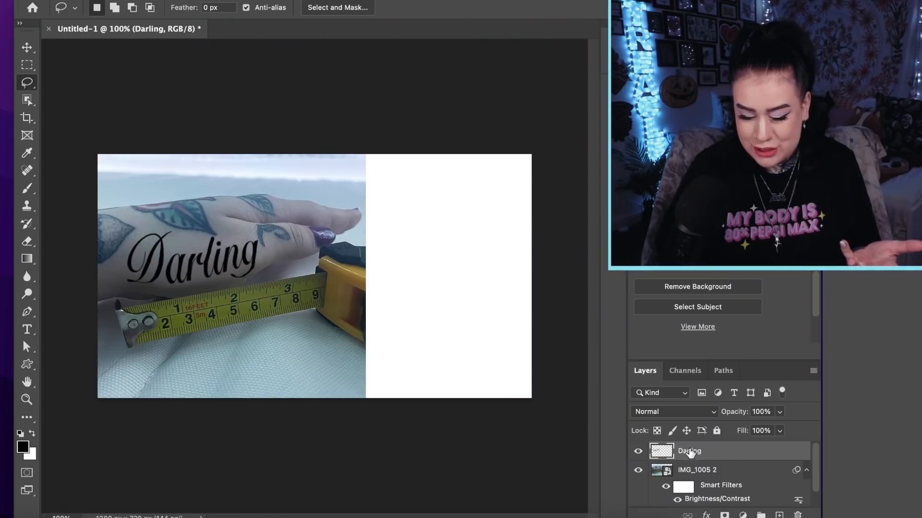
# Duplicate the Darling layer and move the copy to the upper part of the blank white area beside the photo.
pyautogui.rightClick(632, 451)
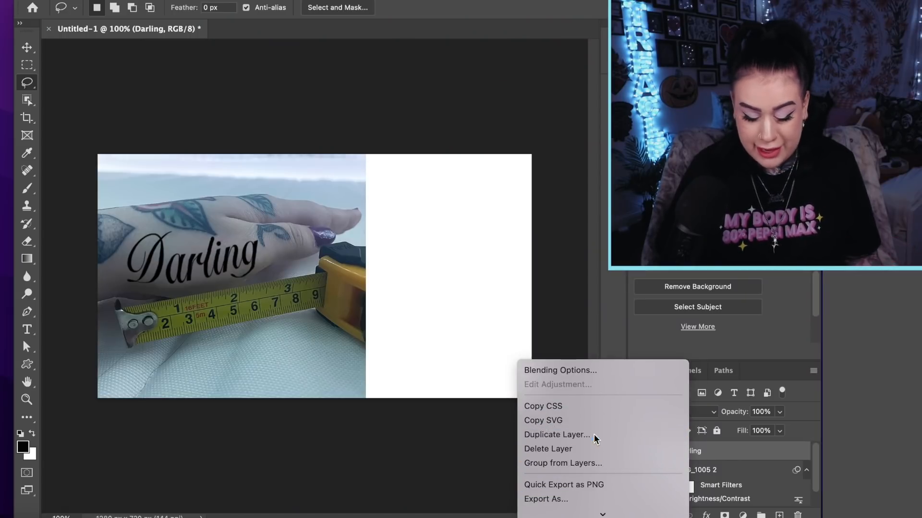
pyautogui.click(594, 436)
pyautogui.click(458, 226)
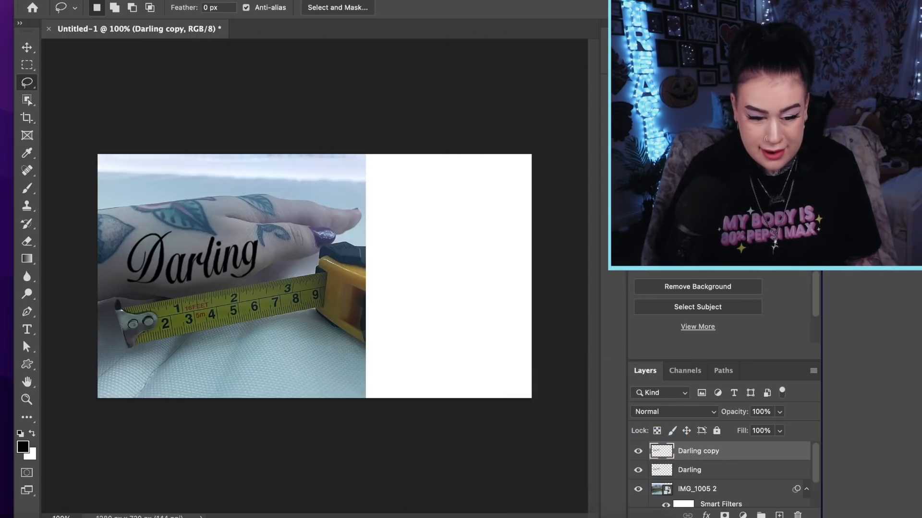
pyautogui.click(25, 51)
pyautogui.moveTo(178, 266); pyautogui.dragTo(427, 208)
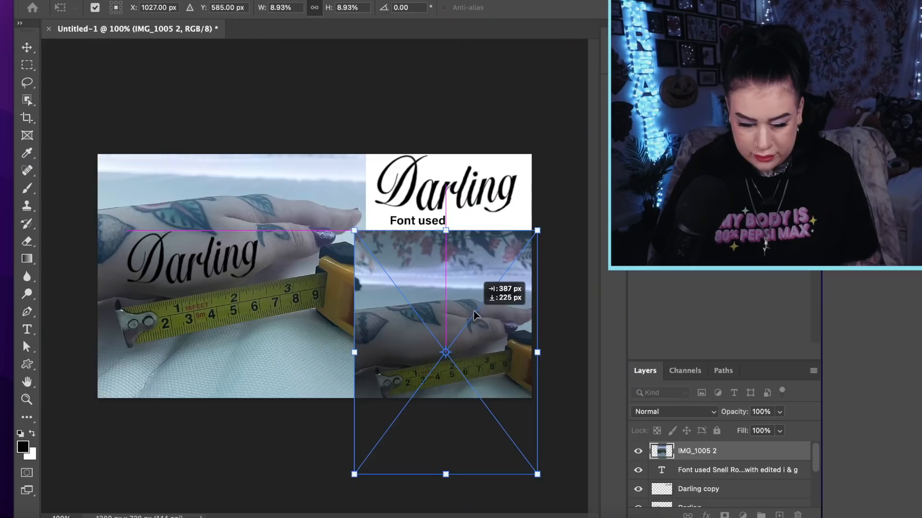
# Position the smaller hand photo in the lower part of the white area and rasterize its layer.
pyautogui.moveTo(464, 313); pyautogui.dragTo(472, 309)
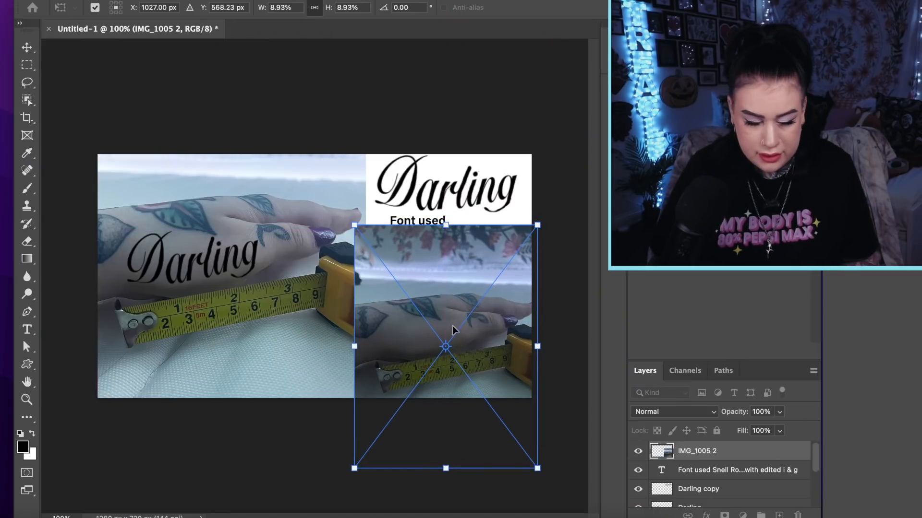
pyautogui.click(28, 242)
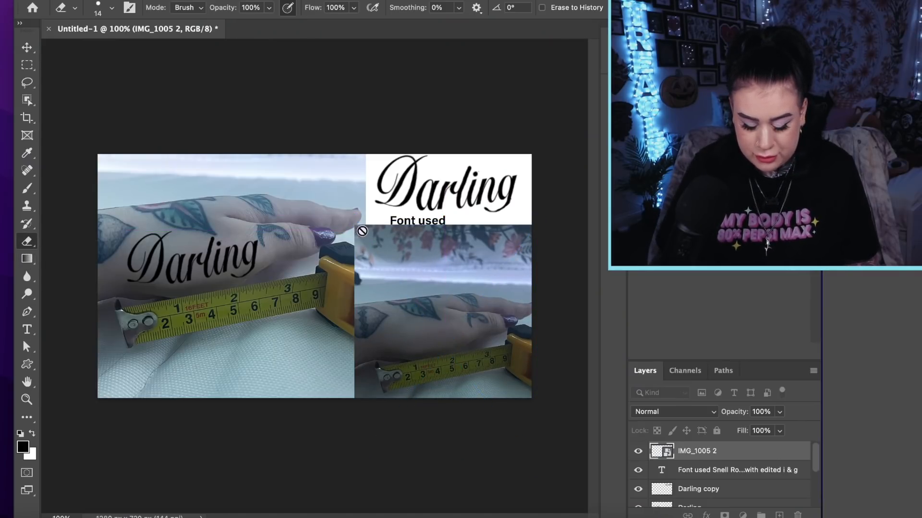
pyautogui.click(370, 246)
pyautogui.press('Return')
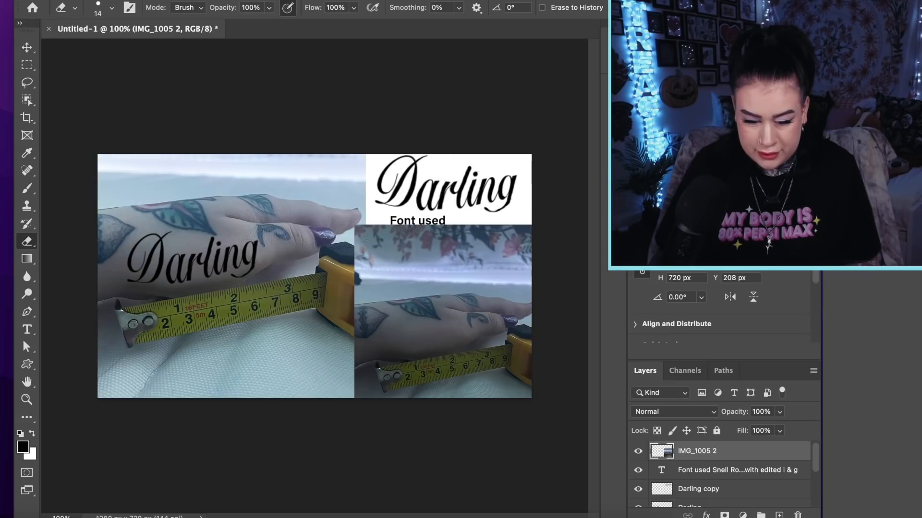
# Erase the upper part and the overlapping side edge of the smaller hand photo with a 70 px Hard Round eraser to uncover the caption.
pyautogui.click(75, 8)
pyautogui.click(112, 8)
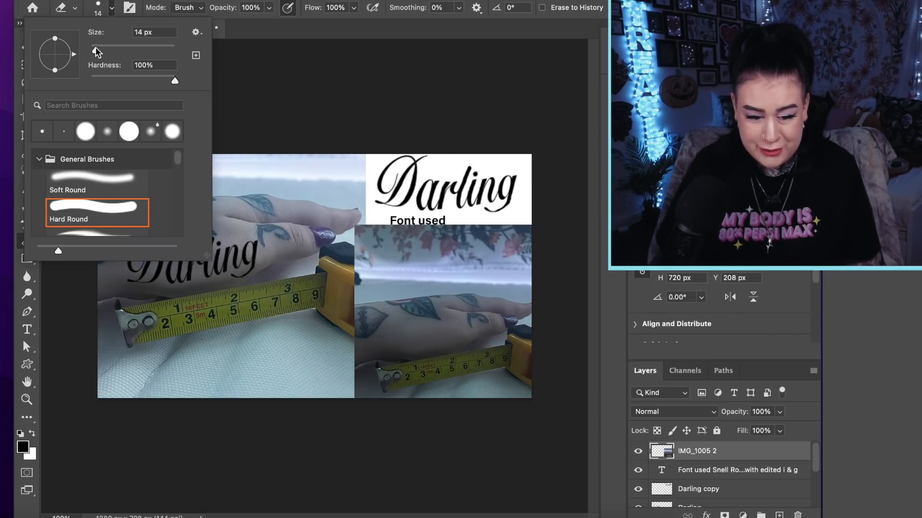
pyautogui.moveTo(103, 48); pyautogui.dragTo(104, 48)
pyautogui.moveTo(359, 246)
pyautogui.mouseDown()
pyautogui.moveTo(509, 257)
pyautogui.moveTo(296, 206)
pyautogui.mouseUp()
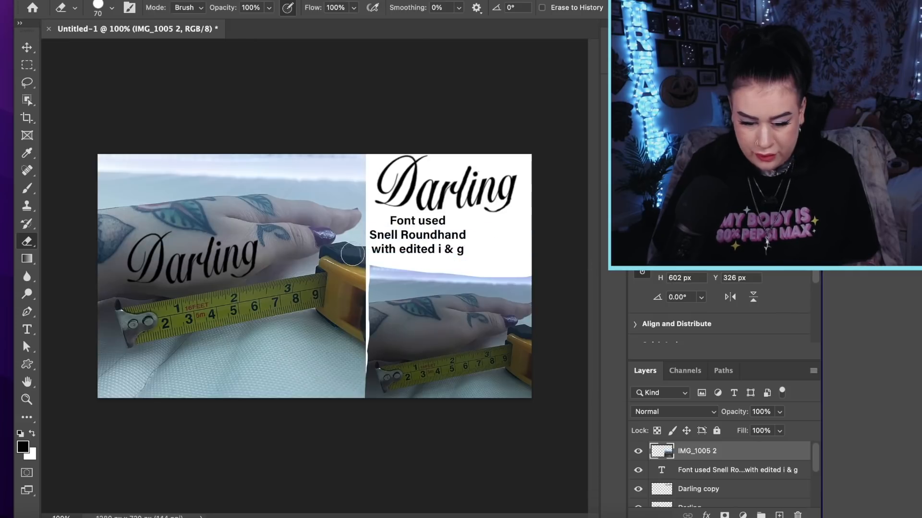
pyautogui.moveTo(366, 267); pyautogui.dragTo(511, 276)
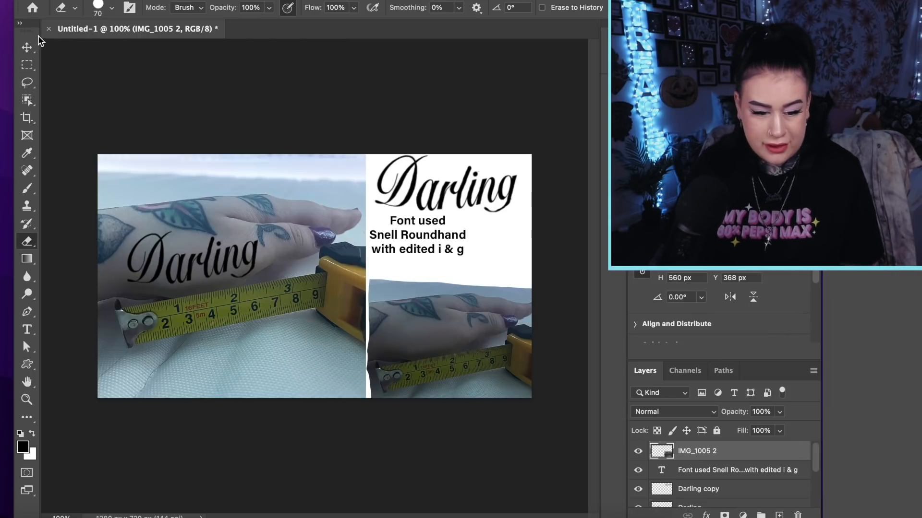
# Move the "Font used Snell Roundhand with edited i & g" caption to sit centred beneath the Darling lettering in the white area.
pyautogui.click(27, 47)
pyautogui.click(733, 472)
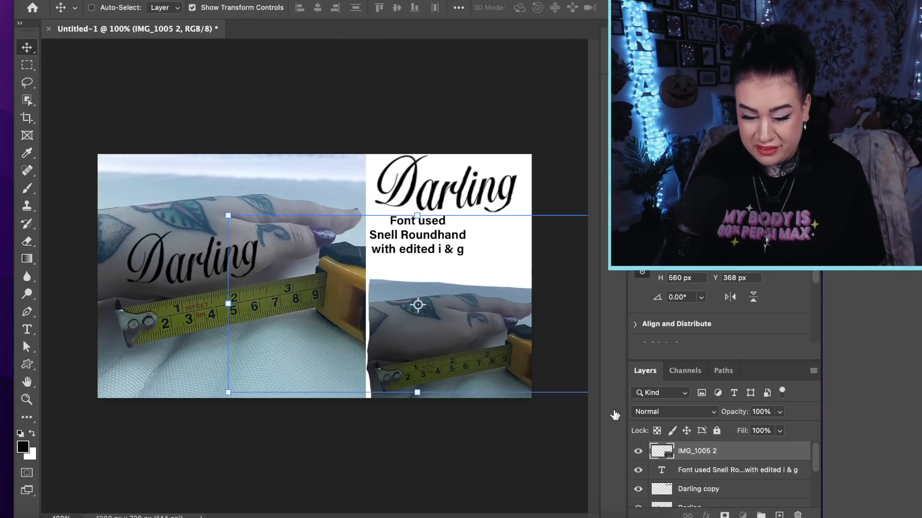
pyautogui.moveTo(422, 249); pyautogui.dragTo(448, 256)
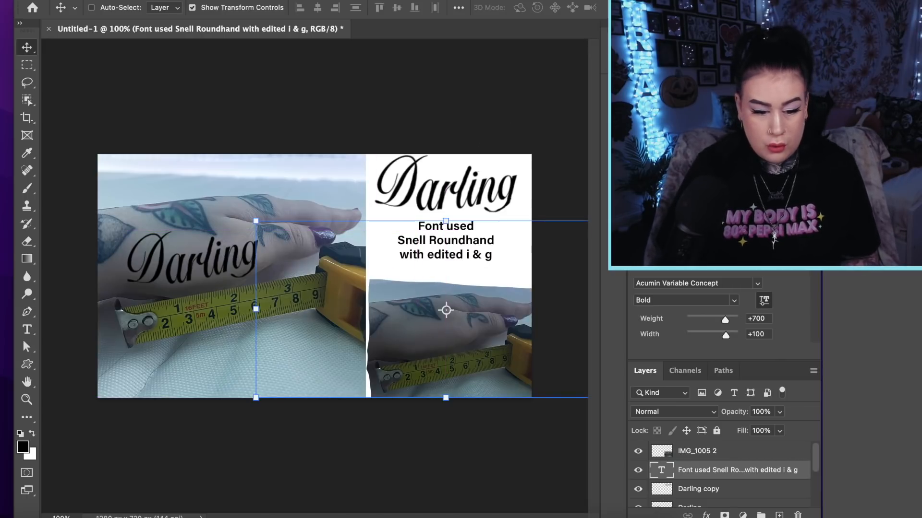
pyautogui.click(26, 83)
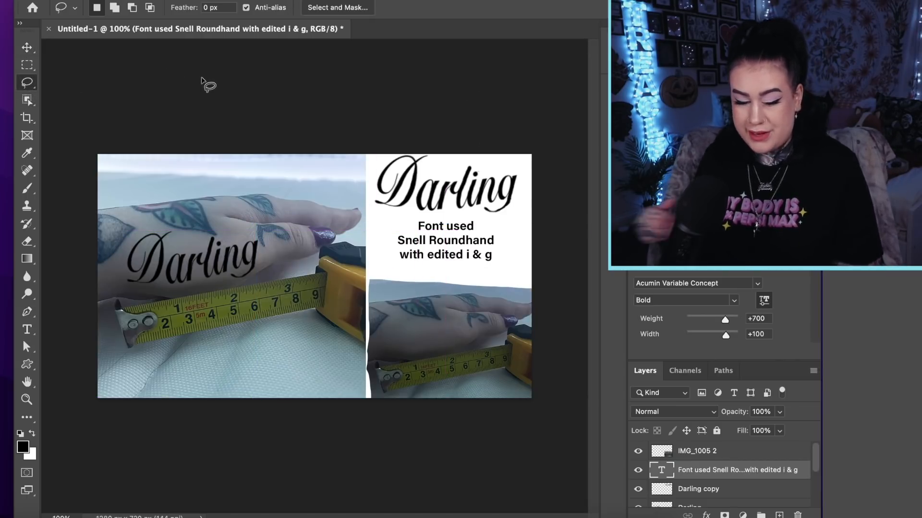